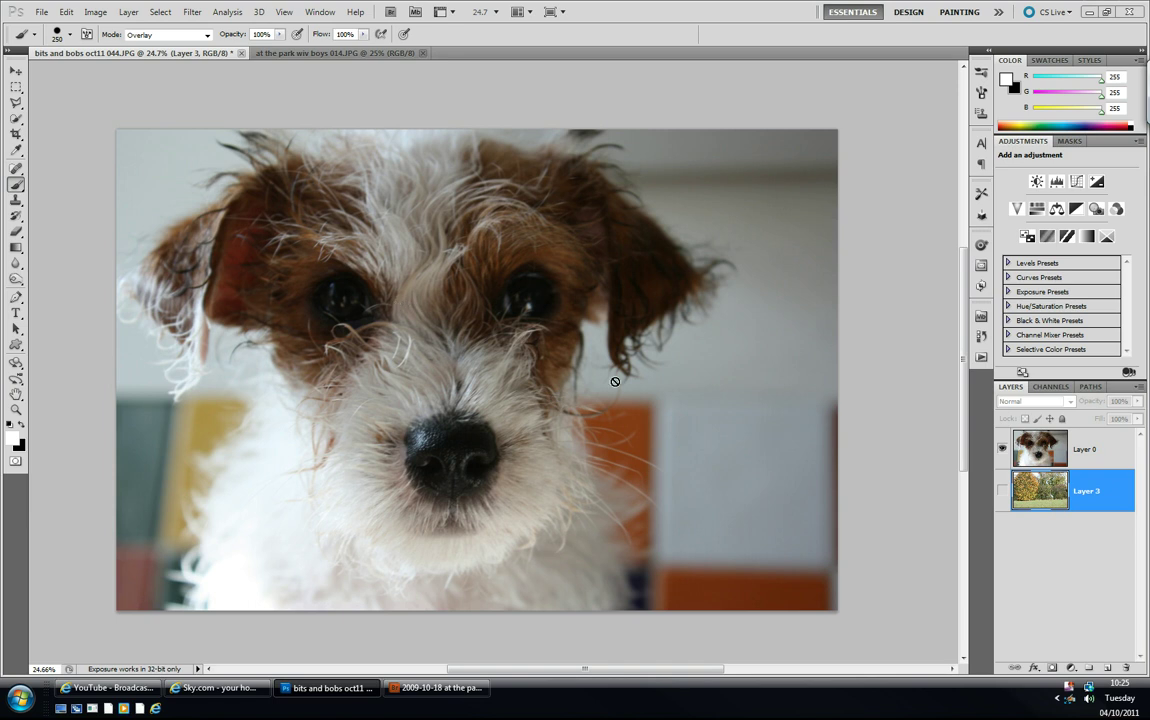
# Make Layer 0, the dog photo, the active layer in the Layers panel.
pyautogui.click(1083, 449)
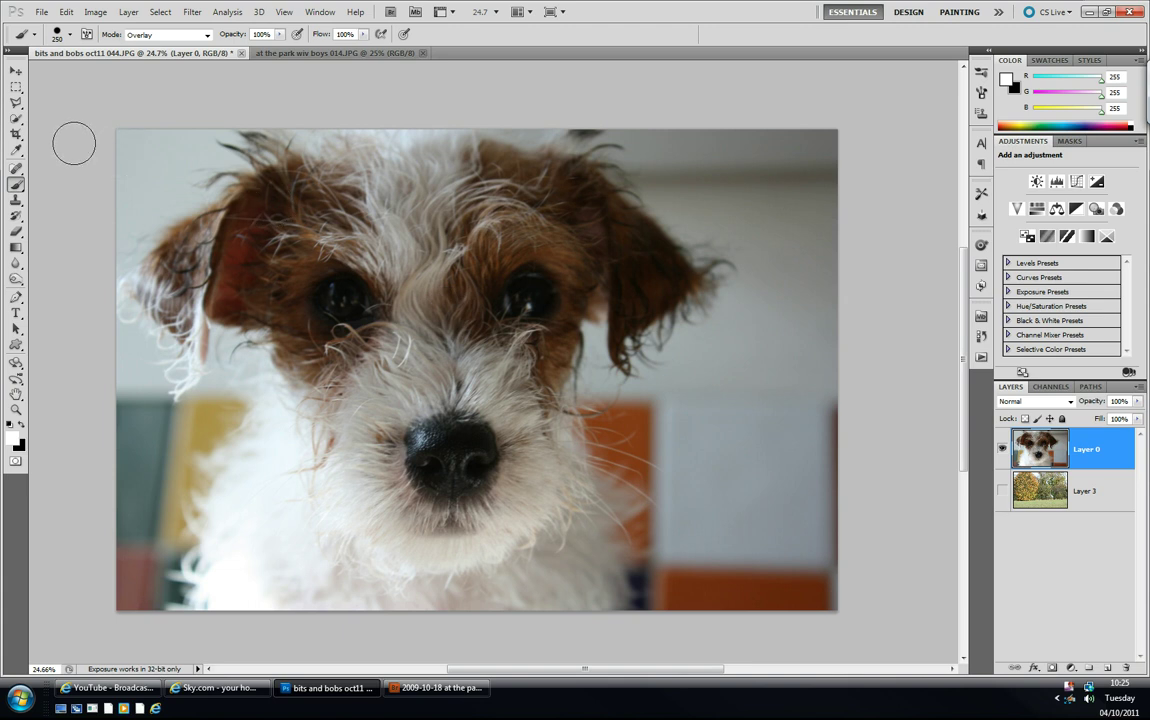
# Choose the Quick Selection Tool from the toolbox flyout.
pyautogui.click(16, 120)
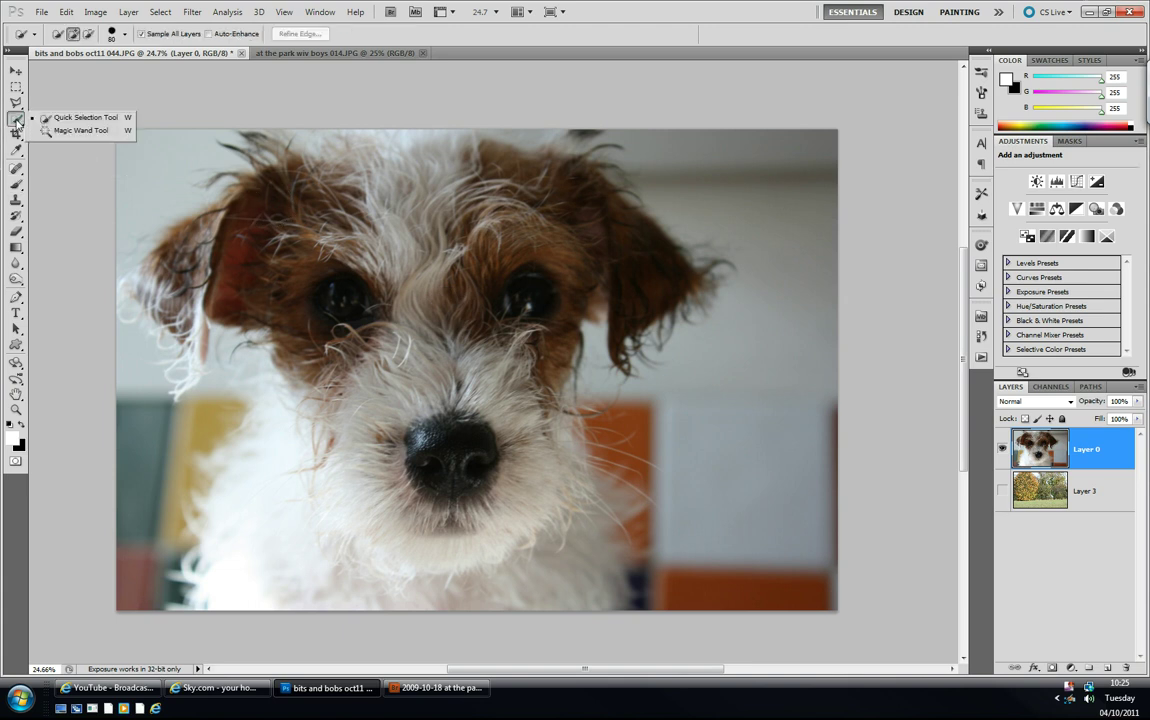
pyautogui.click(80, 121)
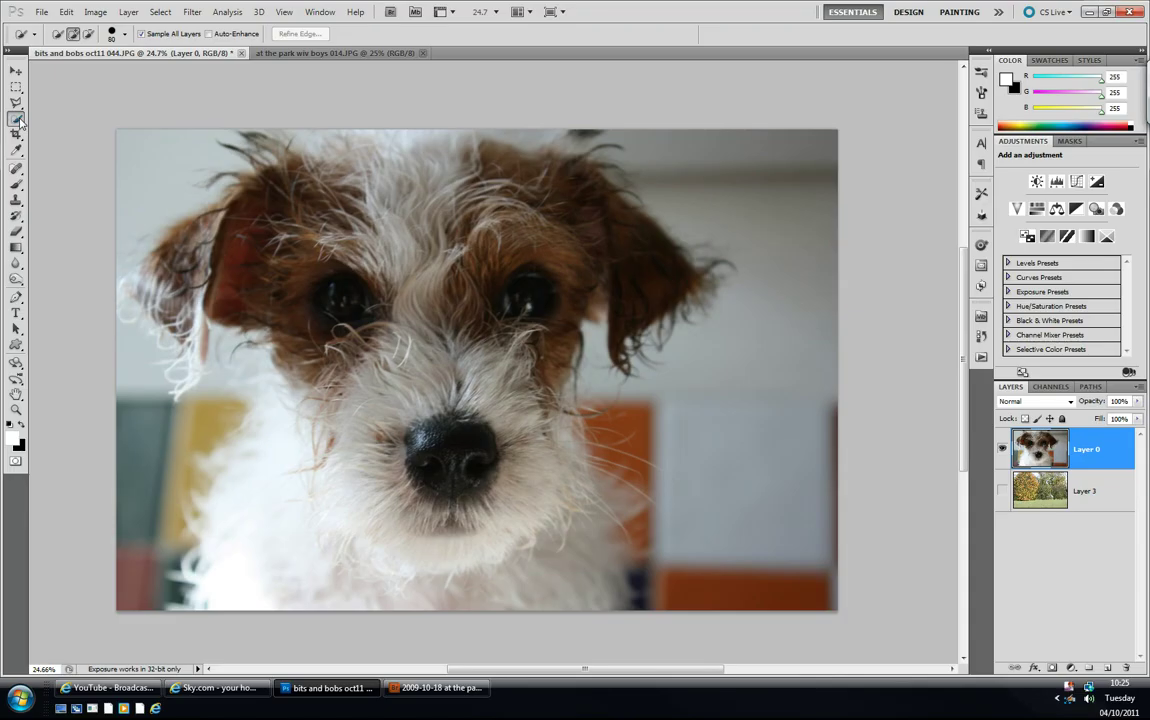
pyautogui.click(19, 120)
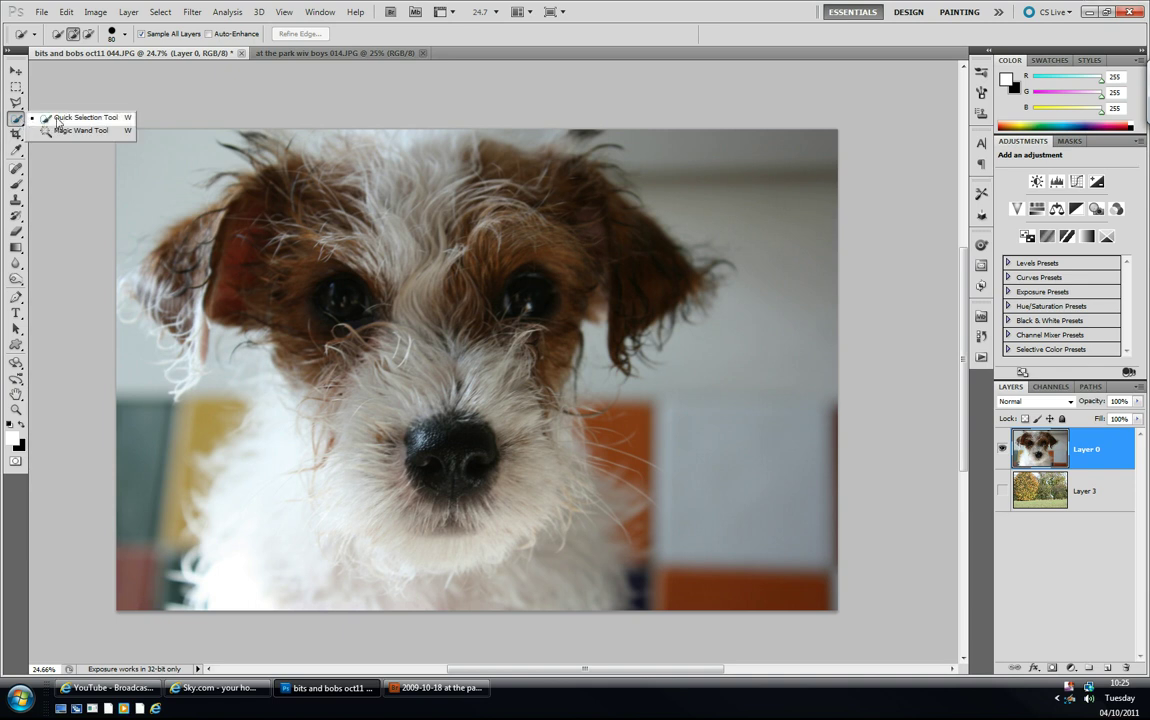
pyautogui.click(65, 113)
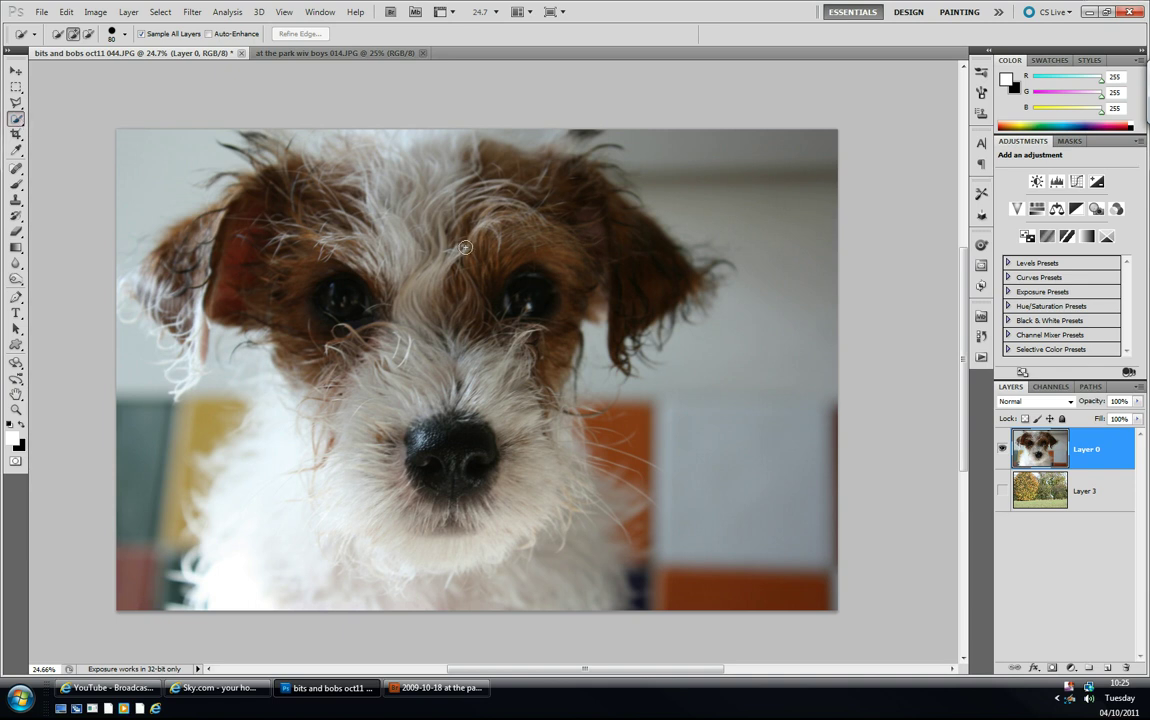
# Quick-select the dog's forehead, muzzle, nose and eye area.
pyautogui.moveTo(499, 198)
pyautogui.mouseDown()
pyautogui.moveTo(390, 178)
pyautogui.moveTo(347, 251)
pyautogui.moveTo(290, 225)
pyautogui.moveTo(274, 261)
pyautogui.moveTo(258, 245)
pyautogui.moveTo(328, 277)
pyautogui.moveTo(349, 330)
pyautogui.moveTo(310, 340)
pyautogui.moveTo(320, 370)
pyautogui.moveTo(380, 420)
pyautogui.moveTo(356, 351)
pyautogui.mouseUp()
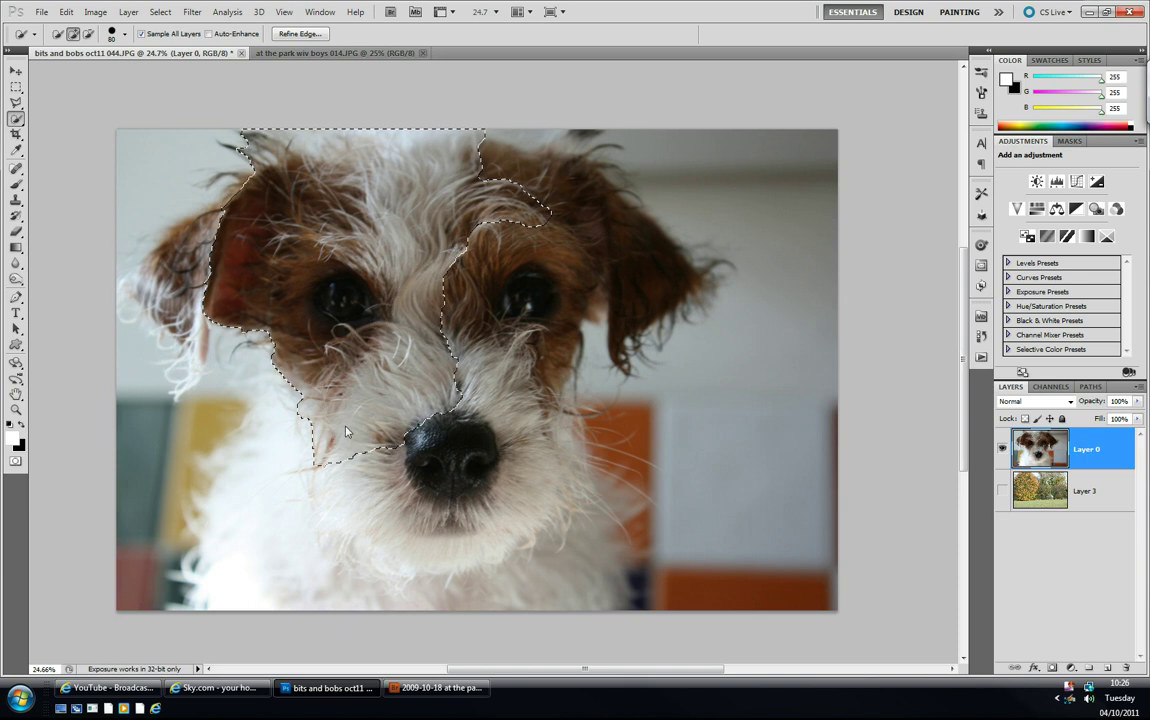
pyautogui.moveTo(350, 428)
pyautogui.mouseDown()
pyautogui.moveTo(315, 427)
pyautogui.moveTo(301, 451)
pyautogui.moveTo(283, 542)
pyautogui.moveTo(335, 537)
pyautogui.mouseUp()
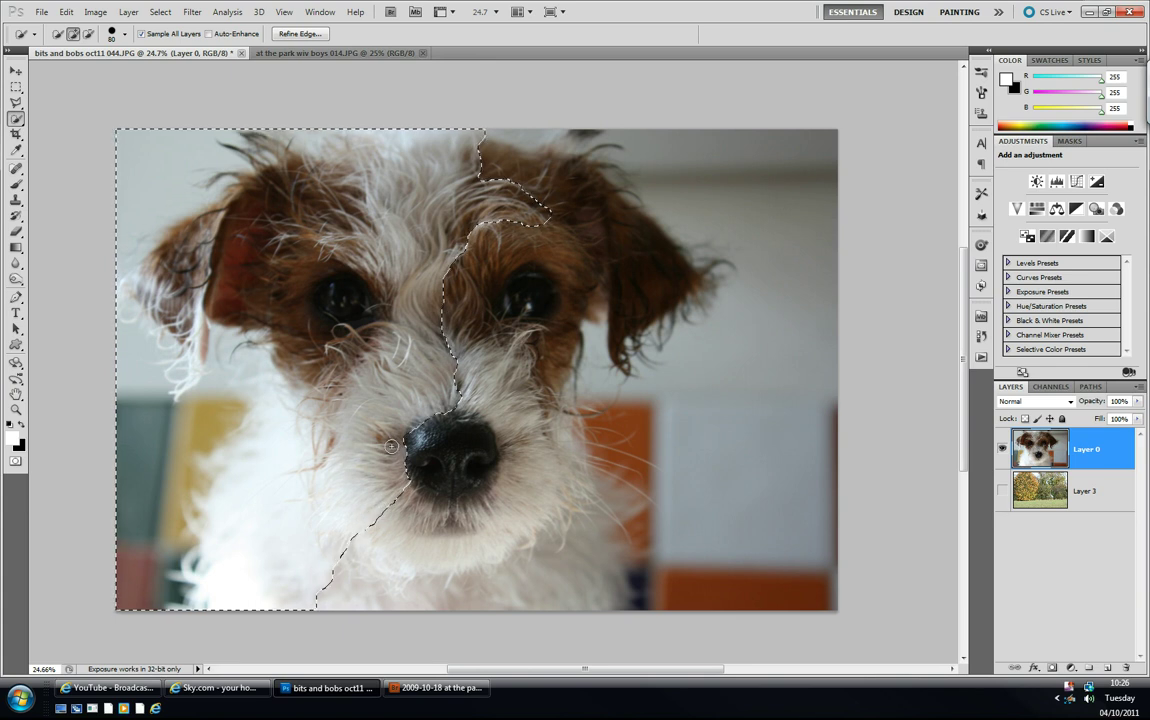
pyautogui.moveTo(415, 425); pyautogui.dragTo(528, 578)
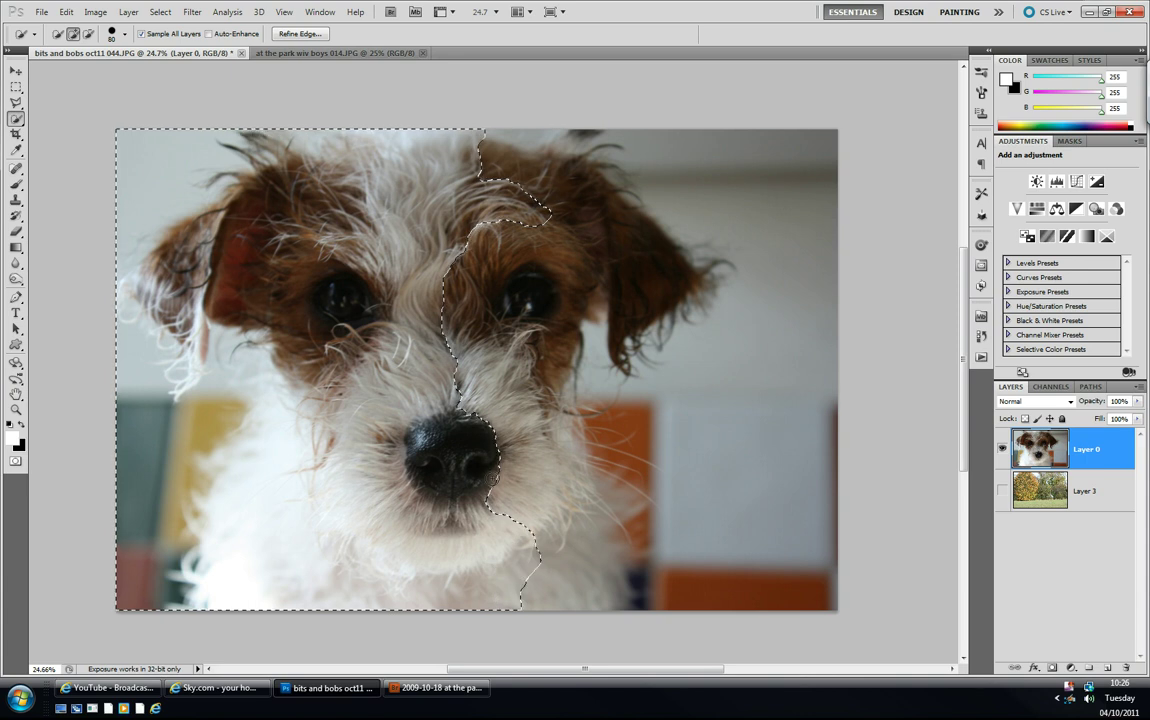
pyautogui.click(482, 384)
pyautogui.moveTo(508, 347)
pyautogui.mouseDown()
pyautogui.moveTo(482, 308)
pyautogui.moveTo(563, 267)
pyautogui.moveTo(534, 295)
pyautogui.moveTo(529, 320)
pyautogui.moveTo(515, 320)
pyautogui.moveTo(549, 335)
pyautogui.moveTo(542, 318)
pyautogui.moveTo(592, 226)
pyautogui.mouseUp()
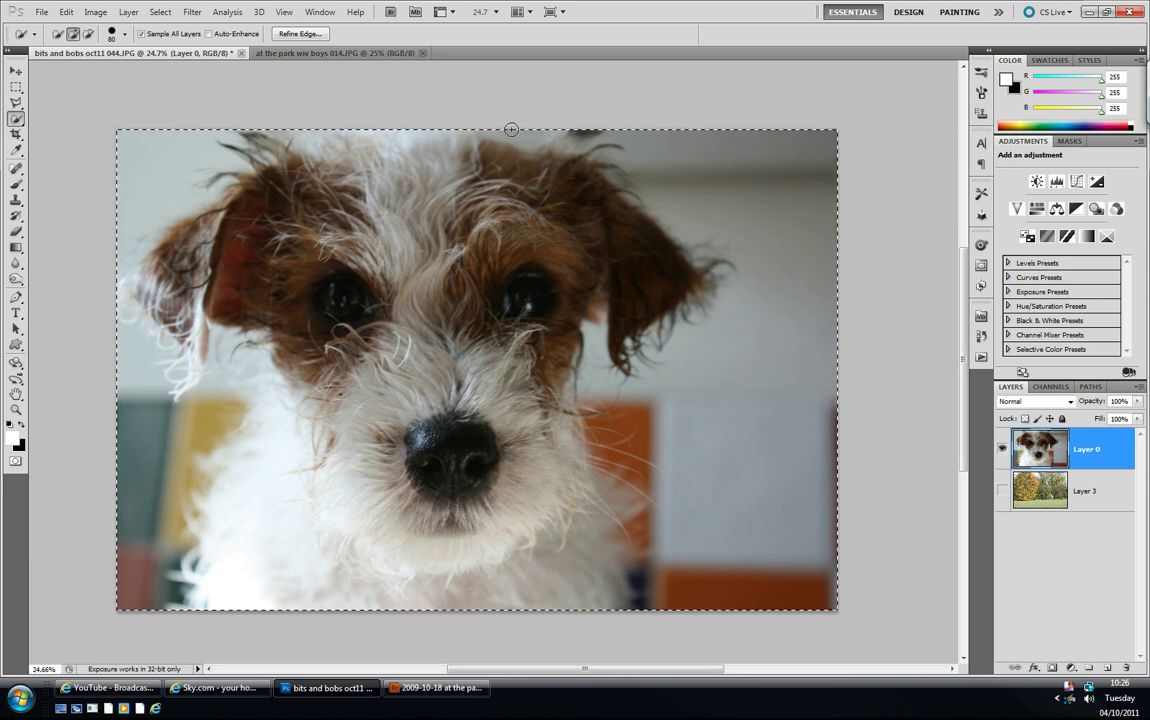
# Subtract the right-hand and top background, and add the top of the head near the right ear.
pyautogui.moveTo(504, 126)
pyautogui.mouseDown()
pyautogui.moveTo(612, 162)
pyautogui.moveTo(644, 189)
pyautogui.moveTo(615, 226)
pyautogui.moveTo(729, 289)
pyautogui.moveTo(711, 316)
pyautogui.moveTo(637, 356)
pyautogui.moveTo(590, 320)
pyautogui.moveTo(558, 326)
pyautogui.moveTo(598, 275)
pyautogui.moveTo(600, 298)
pyautogui.moveTo(590, 200)
pyautogui.moveTo(540, 265)
pyautogui.moveTo(599, 286)
pyautogui.mouseUp()
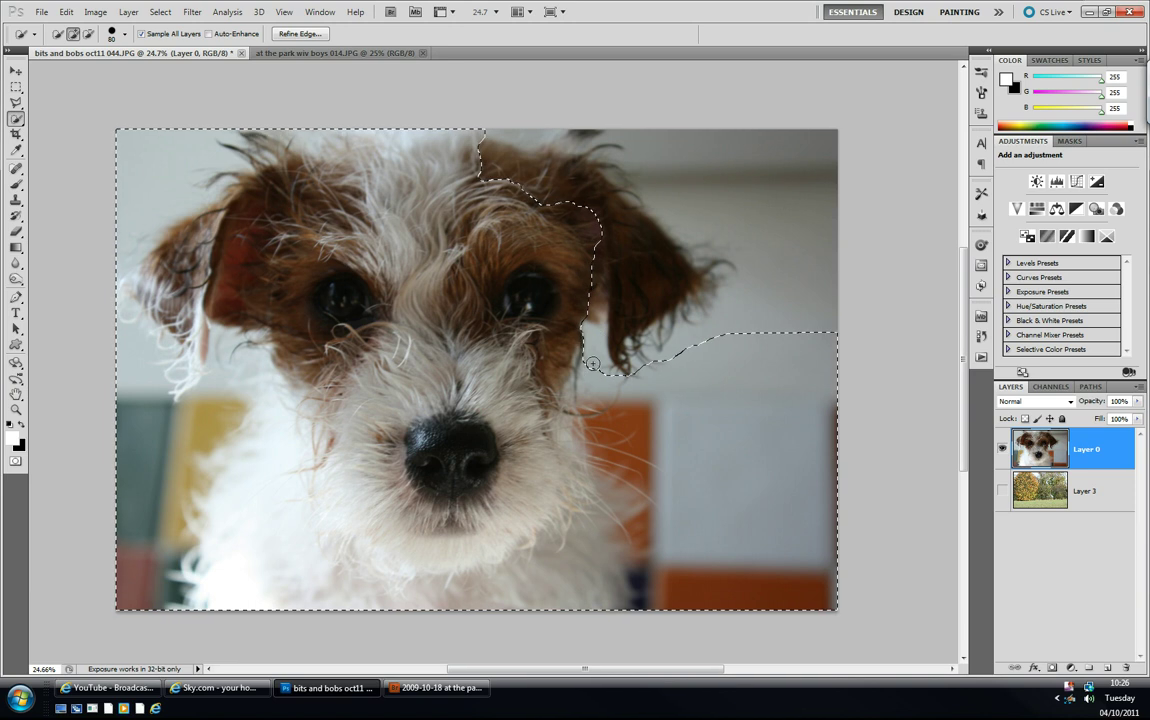
pyautogui.moveTo(592, 364)
pyautogui.mouseDown()
pyautogui.moveTo(588, 440)
pyautogui.moveTo(635, 522)
pyautogui.mouseUp()
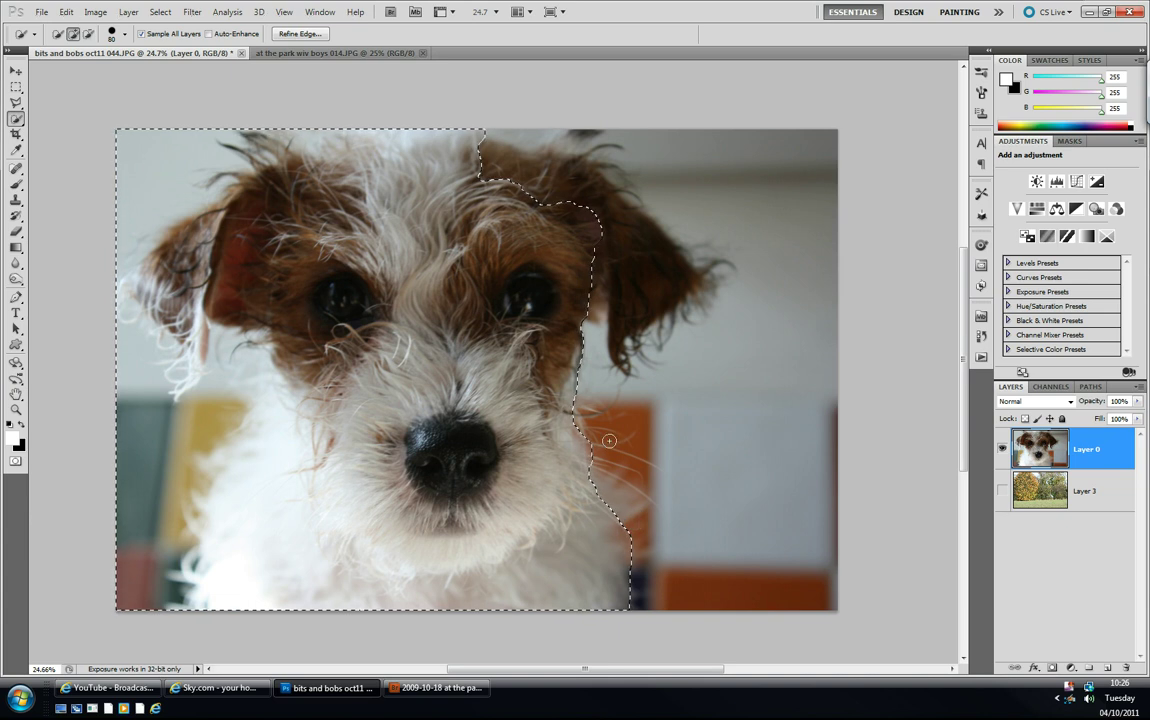
pyautogui.press('alt')
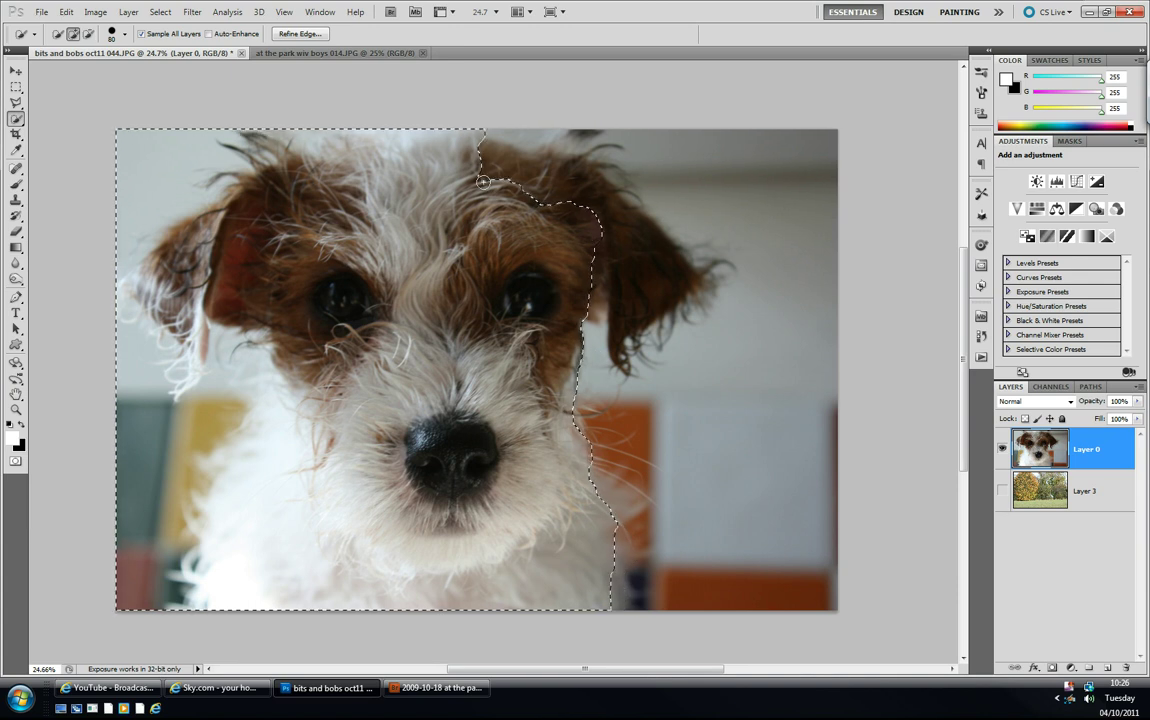
pyautogui.moveTo(523, 182)
pyautogui.mouseDown()
pyautogui.moveTo(585, 202)
pyautogui.moveTo(631, 257)
pyautogui.moveTo(634, 294)
pyautogui.mouseUp()
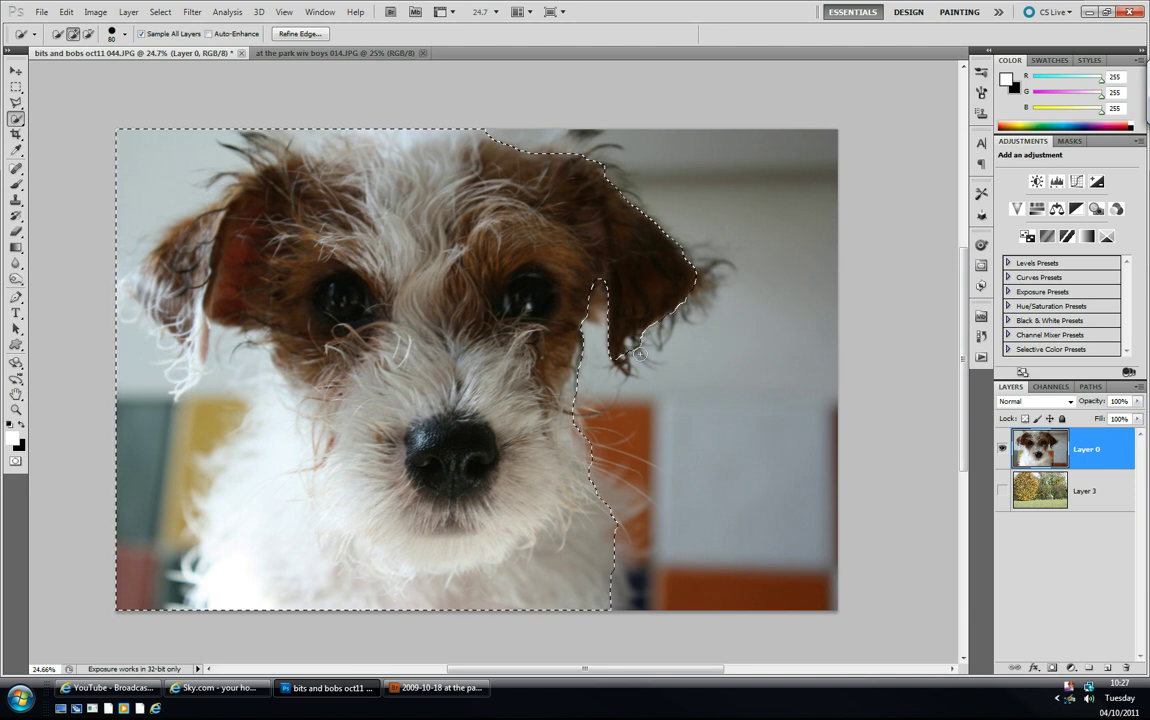
pyautogui.press('alt')
pyautogui.press('alt')
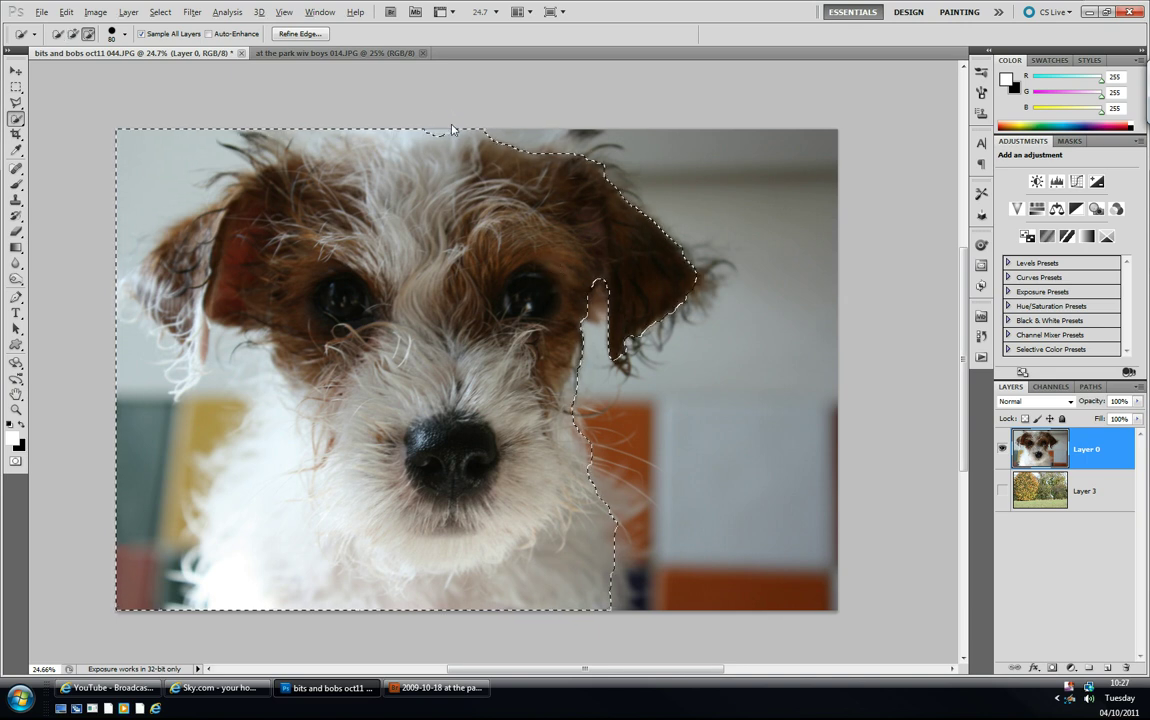
pyautogui.click(431, 126)
# Subtract the background above the head and beside the left ear from the selection.
pyautogui.moveTo(414, 137)
pyautogui.mouseDown()
pyautogui.moveTo(401, 125)
pyautogui.moveTo(310, 130)
pyautogui.moveTo(328, 129)
pyautogui.mouseUp()
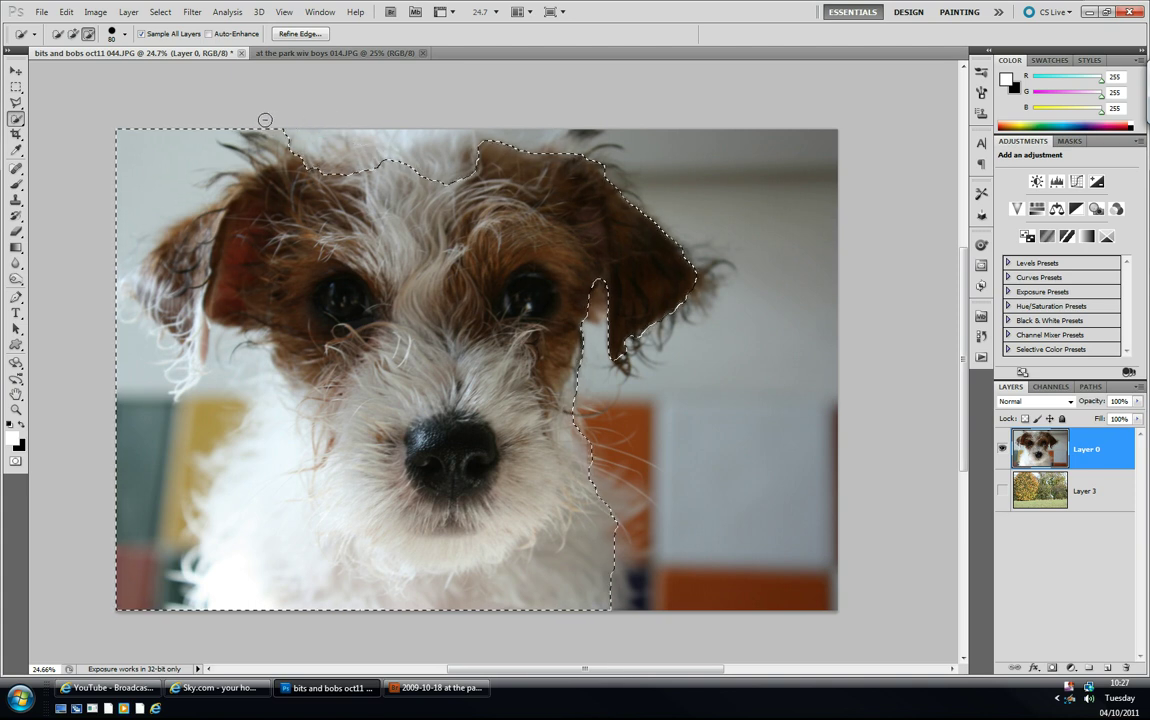
pyautogui.moveTo(239, 120)
pyautogui.mouseDown()
pyautogui.moveTo(262, 140)
pyautogui.moveTo(227, 138)
pyautogui.moveTo(205, 190)
pyautogui.moveTo(195, 178)
pyautogui.moveTo(172, 192)
pyautogui.moveTo(101, 310)
pyautogui.mouseUp()
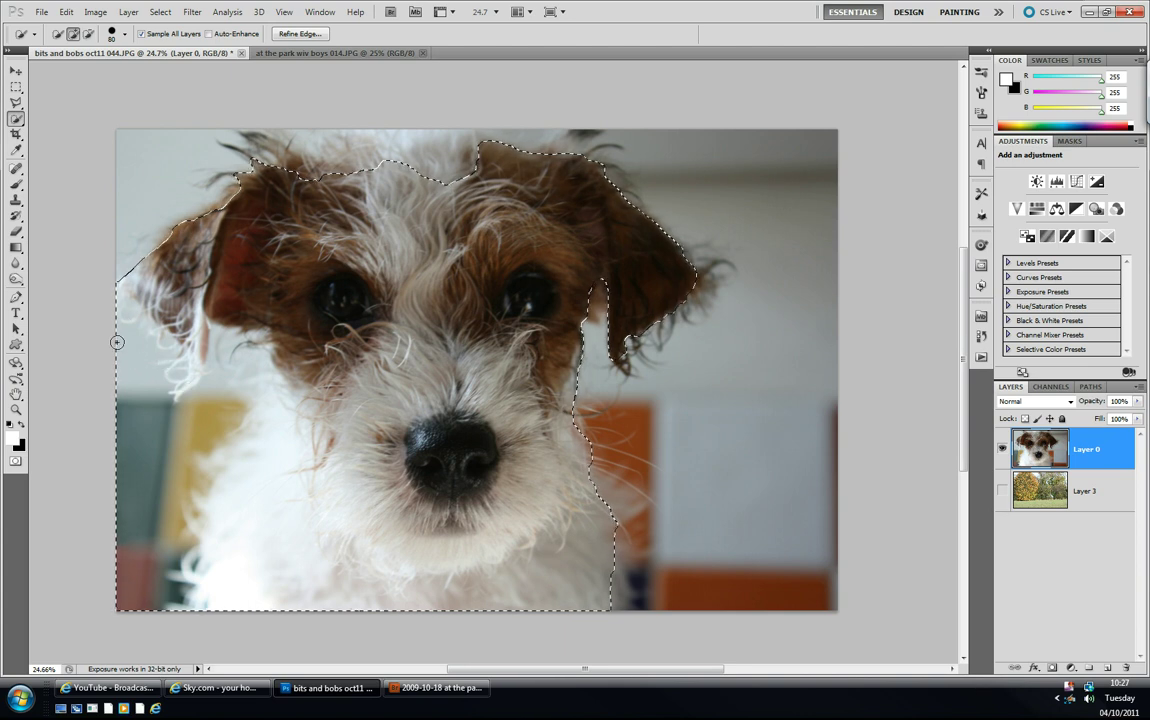
pyautogui.moveTo(110, 334)
pyautogui.mouseDown()
pyautogui.moveTo(163, 355)
pyautogui.moveTo(223, 410)
pyautogui.moveTo(234, 368)
pyautogui.moveTo(140, 447)
pyautogui.moveTo(128, 392)
pyautogui.moveTo(175, 425)
pyautogui.moveTo(154, 565)
pyautogui.moveTo(175, 530)
pyautogui.mouseUp()
pyautogui.press('alt')
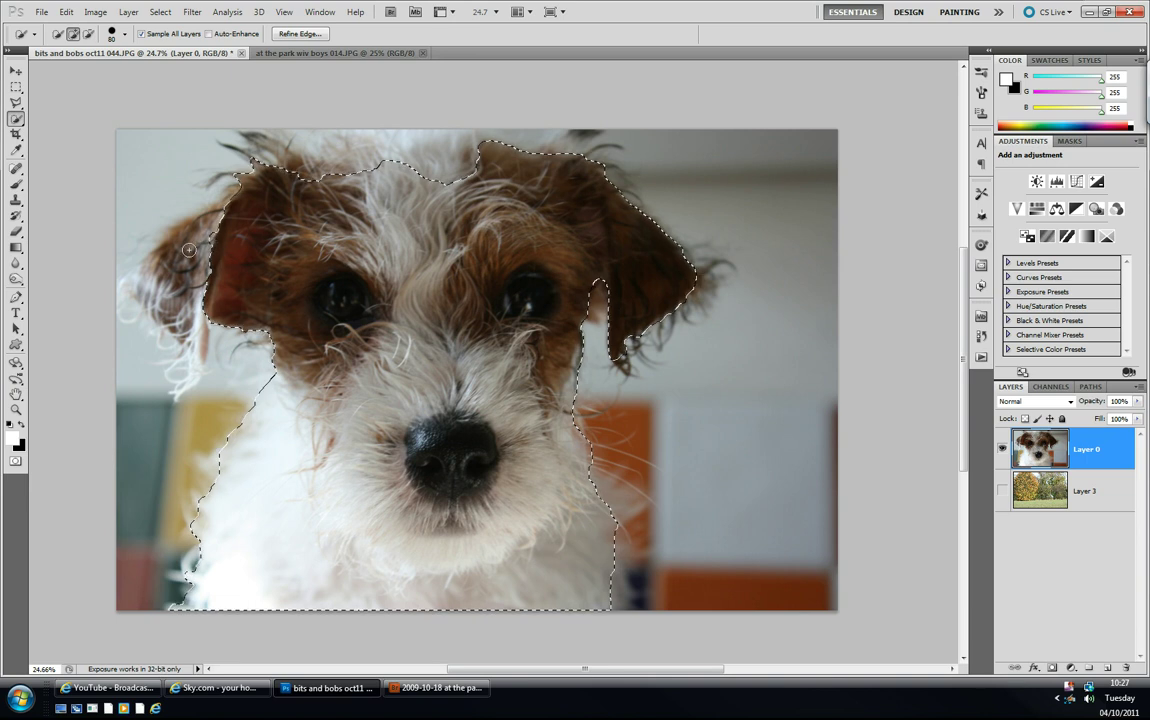
# Add the left ear edge and the dip at the top of the head back into the selection.
pyautogui.moveTo(157, 281); pyautogui.dragTo(170, 302)
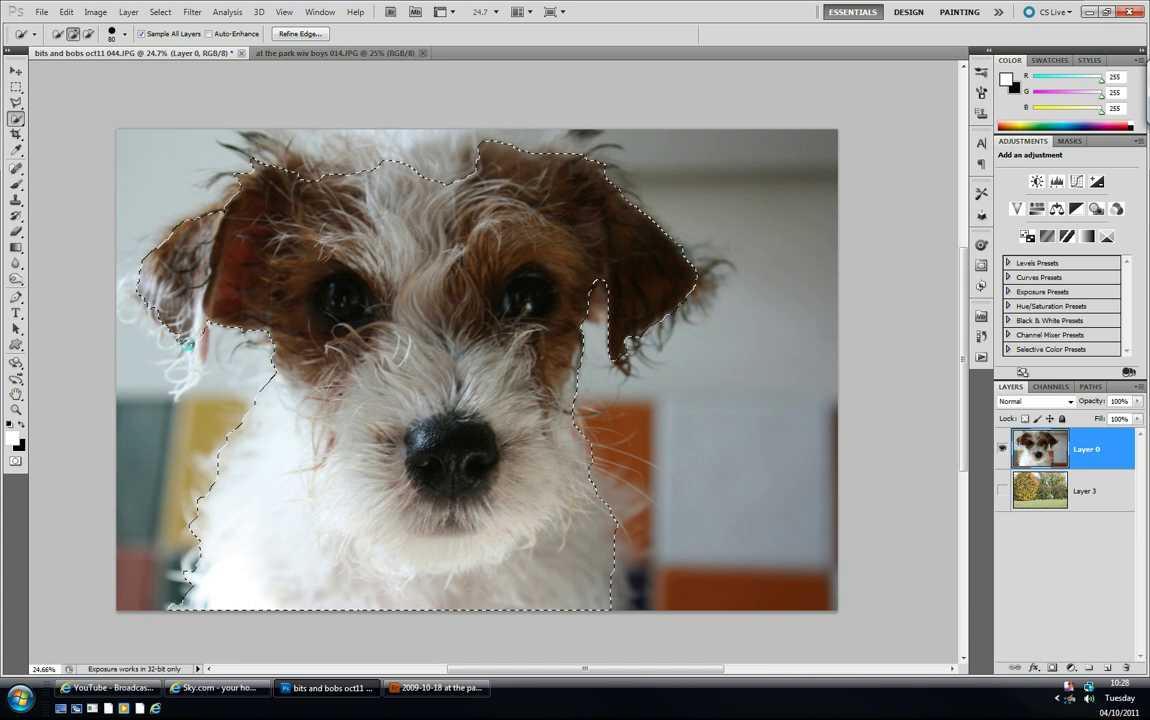
pyautogui.moveTo(189, 341); pyautogui.dragTo(194, 348)
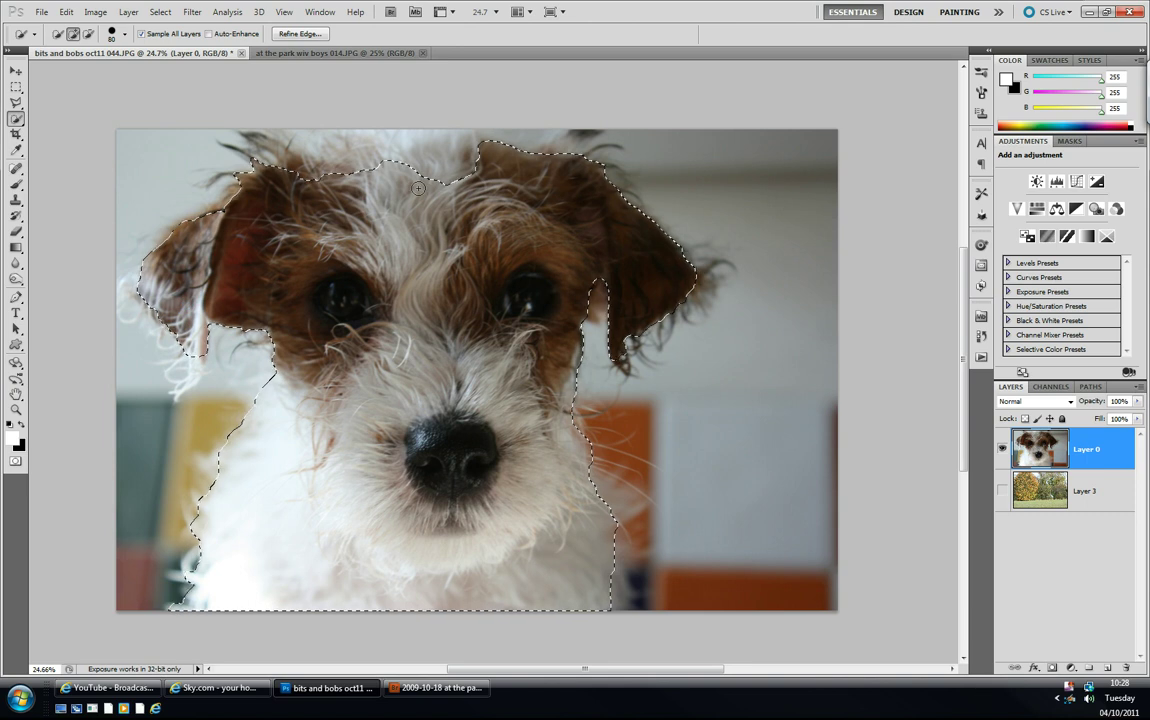
pyautogui.moveTo(467, 173)
pyautogui.mouseDown()
pyautogui.moveTo(370, 146)
pyautogui.moveTo(434, 161)
pyautogui.mouseUp()
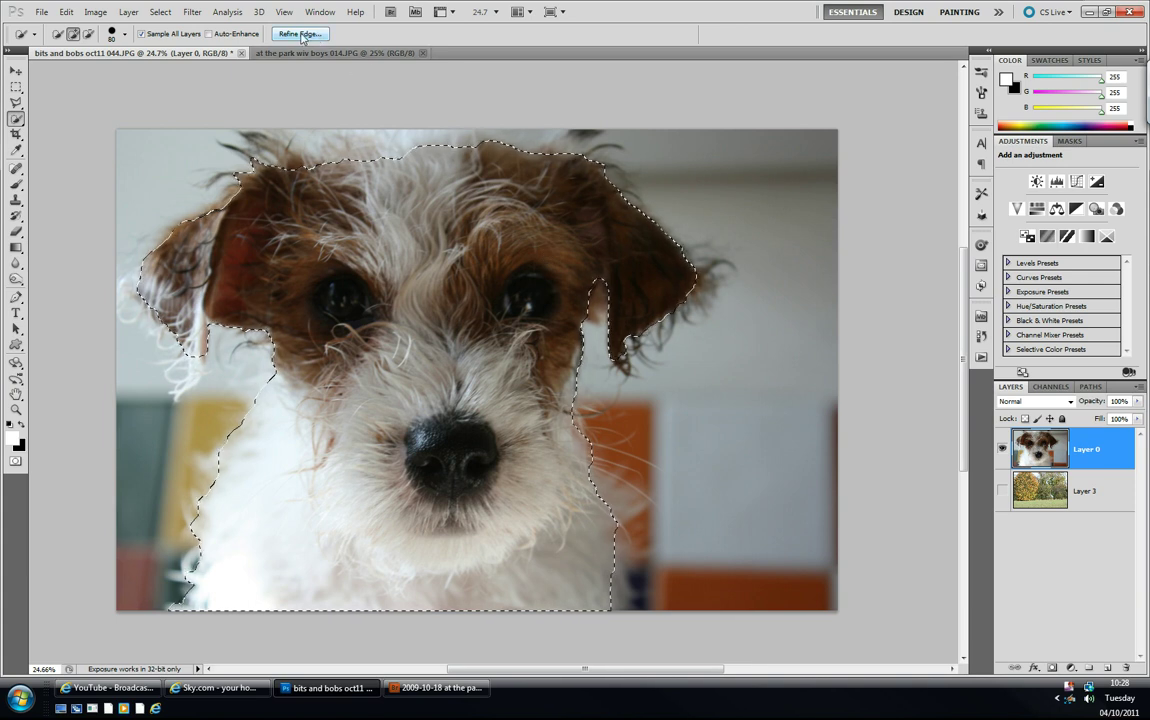
# Open Refine Edge for the dog selection, previewed in Black & White view.
pyautogui.click(301, 36)
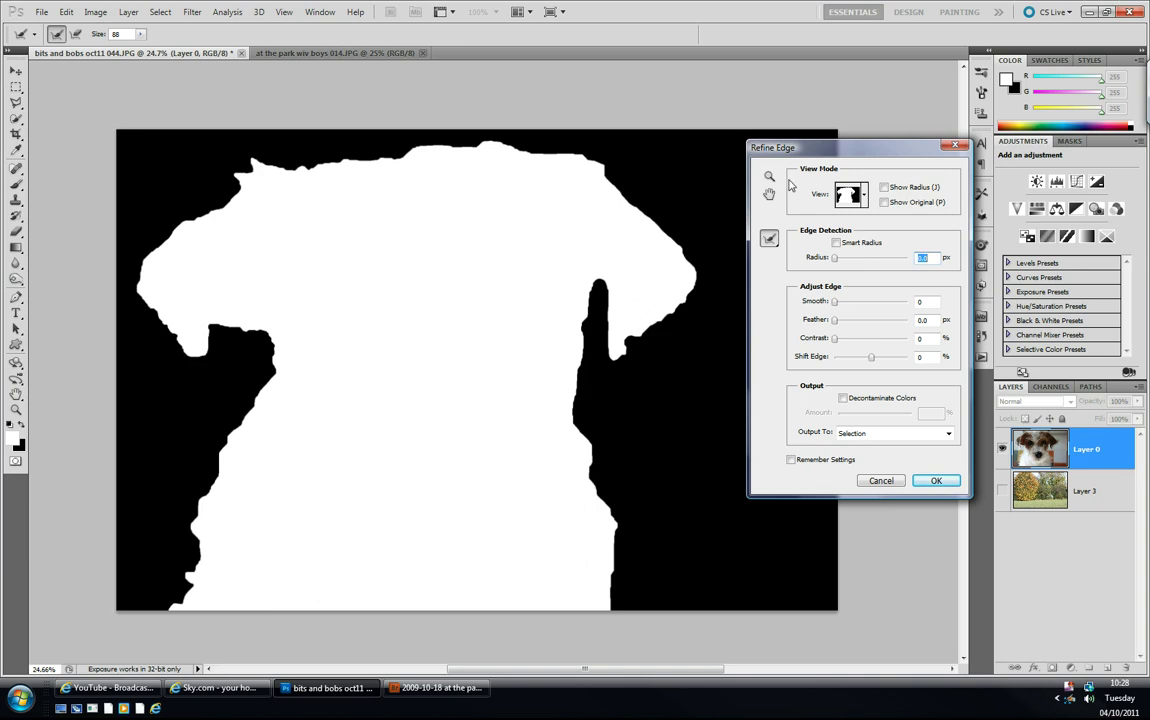
pyautogui.click(866, 199)
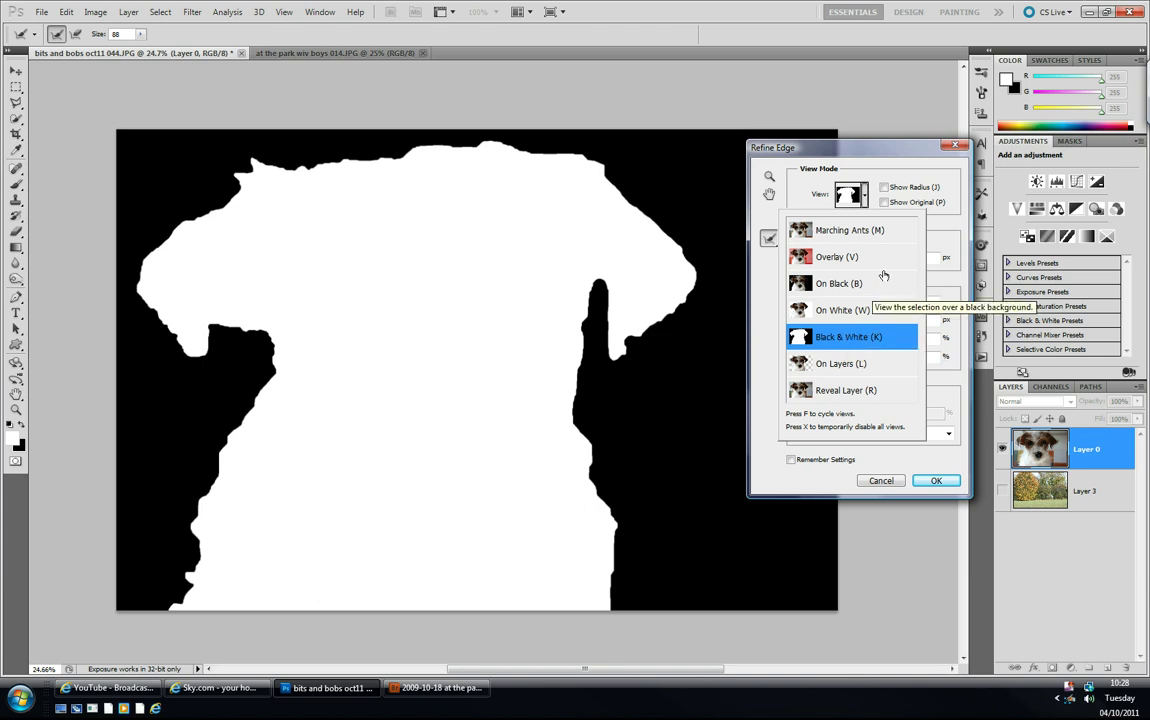
pyautogui.moveTo(884, 152); pyautogui.dragTo(869, 111)
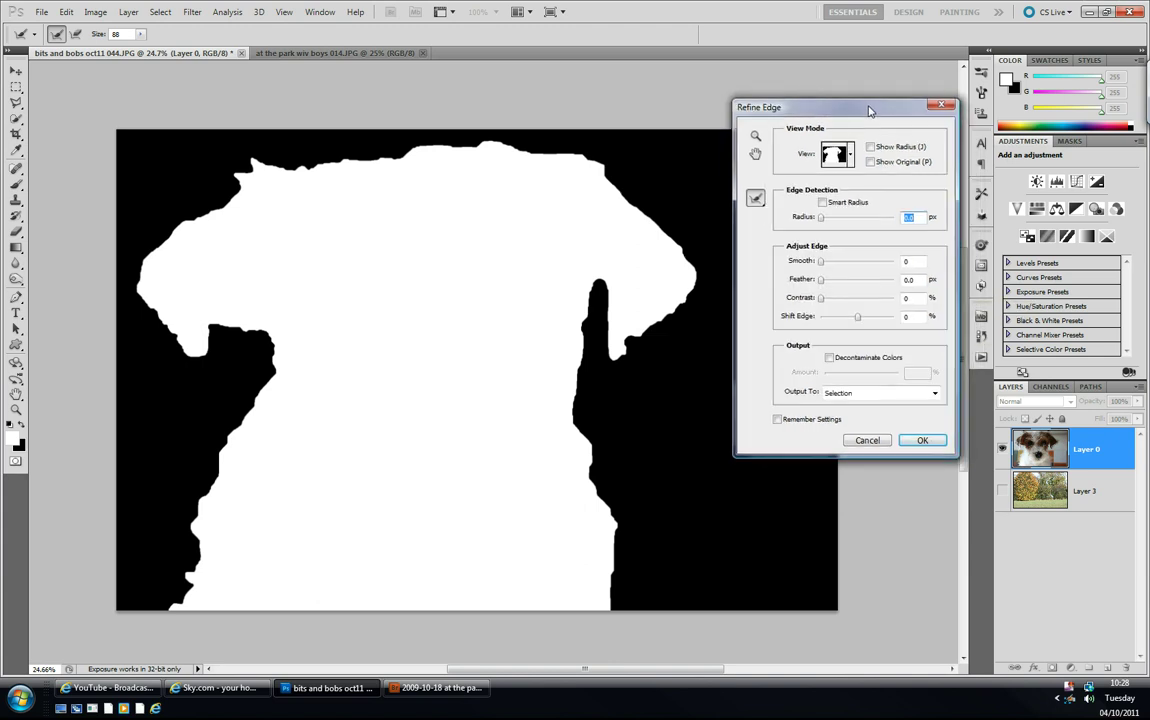
# With the Refine Radius Tool, paint along the fur of the head top, both ears and both sides.
pyautogui.click(756, 200)
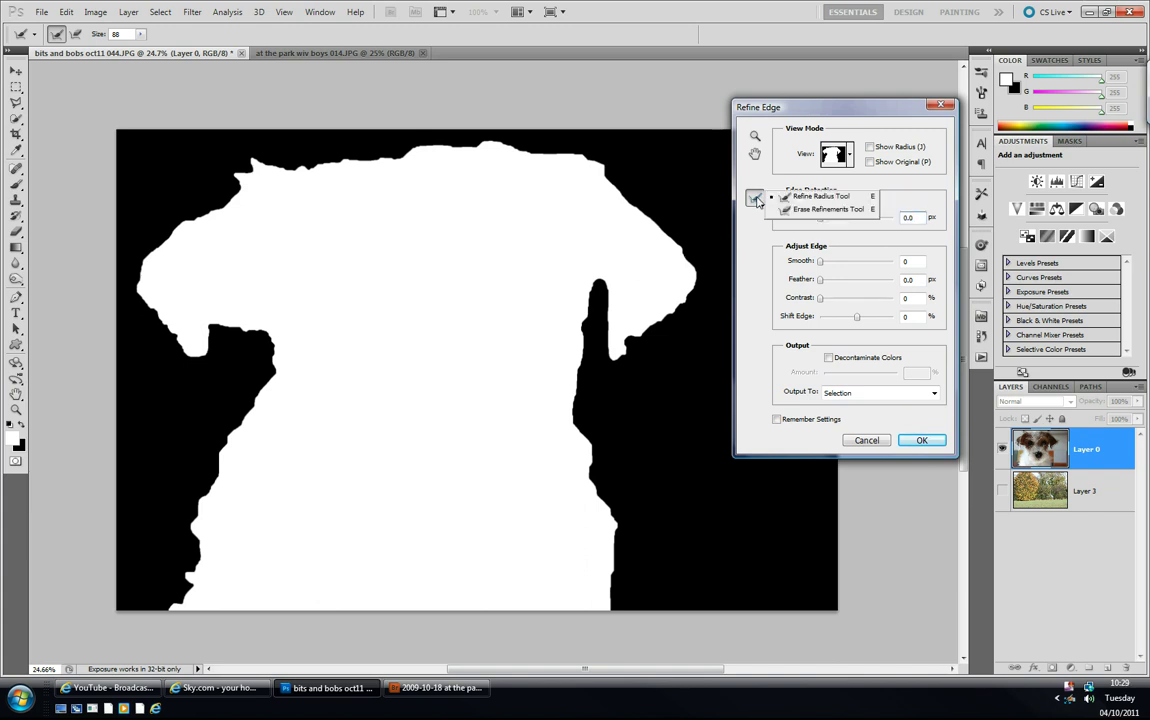
pyautogui.click(815, 204)
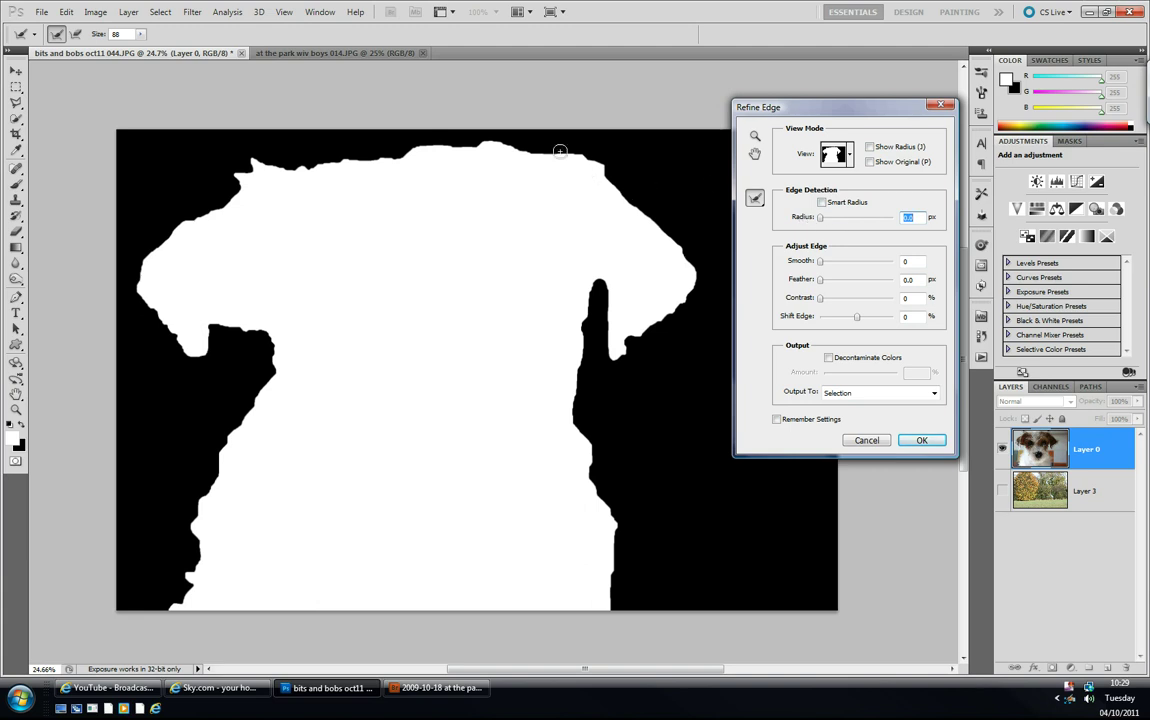
pyautogui.moveTo(545, 151)
pyautogui.mouseDown()
pyautogui.moveTo(385, 126)
pyautogui.moveTo(444, 143)
pyautogui.moveTo(318, 144)
pyautogui.moveTo(325, 162)
pyautogui.moveTo(250, 142)
pyautogui.moveTo(262, 132)
pyautogui.moveTo(312, 151)
pyautogui.moveTo(386, 122)
pyautogui.moveTo(538, 142)
pyautogui.moveTo(360, 124)
pyautogui.moveTo(305, 128)
pyautogui.moveTo(296, 143)
pyautogui.moveTo(398, 168)
pyautogui.mouseUp()
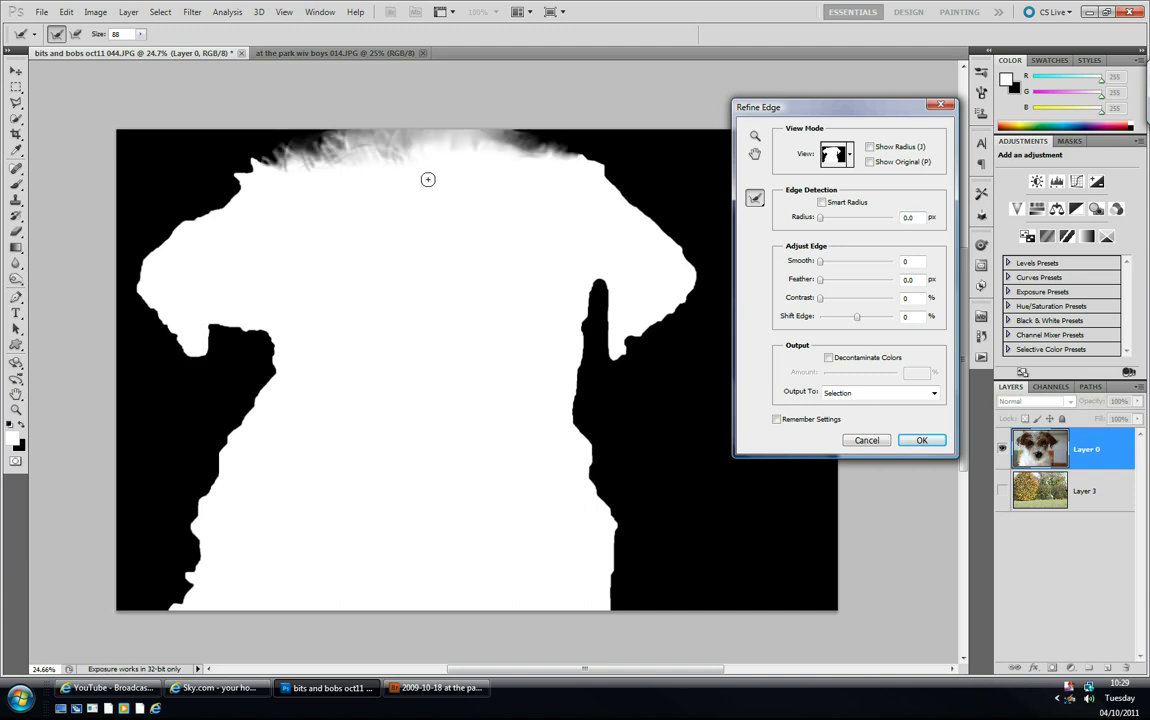
pyautogui.moveTo(240, 145)
pyautogui.mouseDown()
pyautogui.moveTo(229, 175)
pyautogui.moveTo(241, 183)
pyautogui.moveTo(219, 204)
pyautogui.moveTo(181, 218)
pyautogui.moveTo(207, 209)
pyautogui.moveTo(210, 190)
pyautogui.moveTo(146, 242)
pyautogui.moveTo(173, 238)
pyautogui.moveTo(157, 244)
pyautogui.moveTo(178, 223)
pyautogui.moveTo(131, 271)
pyautogui.moveTo(133, 286)
pyautogui.moveTo(115, 280)
pyautogui.moveTo(143, 313)
pyautogui.moveTo(156, 298)
pyautogui.moveTo(138, 316)
pyautogui.moveTo(146, 333)
pyautogui.moveTo(162, 327)
pyautogui.moveTo(160, 307)
pyautogui.moveTo(186, 372)
pyautogui.moveTo(200, 373)
pyautogui.moveTo(207, 356)
pyautogui.moveTo(200, 335)
pyautogui.moveTo(157, 317)
pyautogui.moveTo(147, 358)
pyautogui.moveTo(144, 328)
pyautogui.moveTo(201, 378)
pyautogui.moveTo(184, 314)
pyautogui.moveTo(242, 326)
pyautogui.moveTo(236, 302)
pyautogui.moveTo(265, 389)
pyautogui.moveTo(180, 489)
pyautogui.moveTo(198, 524)
pyautogui.moveTo(180, 606)
pyautogui.moveTo(208, 535)
pyautogui.moveTo(226, 524)
pyautogui.moveTo(234, 342)
pyautogui.moveTo(205, 334)
pyautogui.moveTo(206, 360)
pyautogui.moveTo(232, 334)
pyautogui.mouseUp()
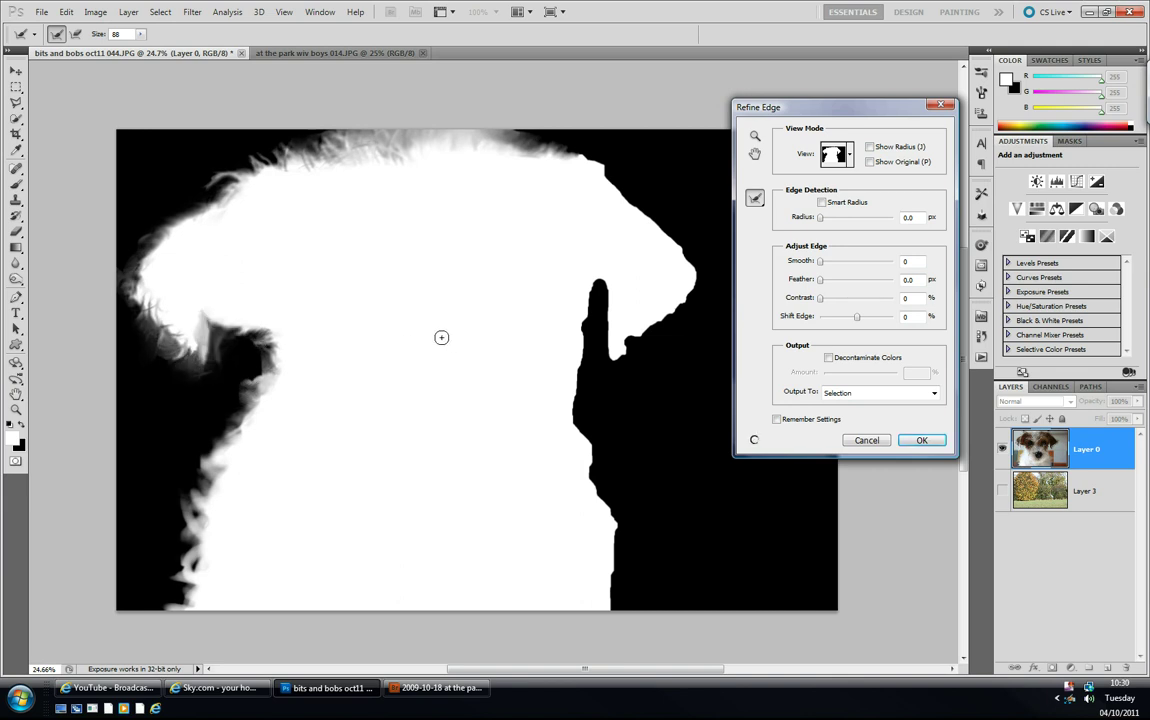
pyautogui.moveTo(570, 152)
pyautogui.mouseDown()
pyautogui.moveTo(641, 214)
pyautogui.moveTo(666, 219)
pyautogui.moveTo(646, 206)
pyautogui.moveTo(690, 248)
pyautogui.moveTo(686, 305)
pyautogui.moveTo(684, 289)
pyautogui.moveTo(716, 286)
pyautogui.moveTo(616, 351)
pyautogui.moveTo(610, 284)
pyautogui.moveTo(587, 296)
pyautogui.moveTo(590, 318)
pyautogui.moveTo(609, 320)
pyautogui.moveTo(603, 309)
pyautogui.moveTo(584, 317)
pyautogui.moveTo(575, 353)
pyautogui.moveTo(592, 452)
pyautogui.moveTo(587, 434)
pyautogui.moveTo(580, 442)
pyautogui.moveTo(611, 482)
pyautogui.moveTo(611, 495)
pyautogui.moveTo(596, 491)
pyautogui.moveTo(626, 524)
pyautogui.moveTo(606, 548)
pyautogui.mouseUp()
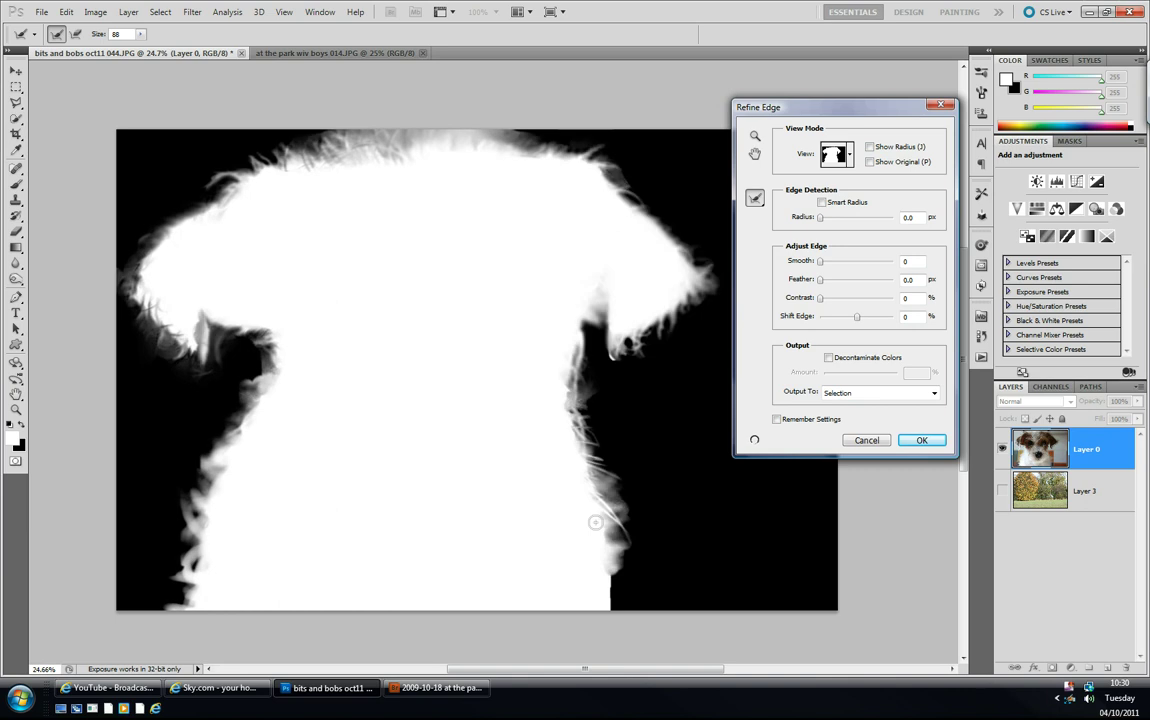
pyautogui.moveTo(610, 565)
pyautogui.mouseDown()
pyautogui.moveTo(607, 611)
pyautogui.moveTo(632, 608)
pyautogui.moveTo(629, 575)
pyautogui.moveTo(650, 585)
pyautogui.moveTo(591, 528)
pyautogui.moveTo(634, 521)
pyautogui.mouseUp()
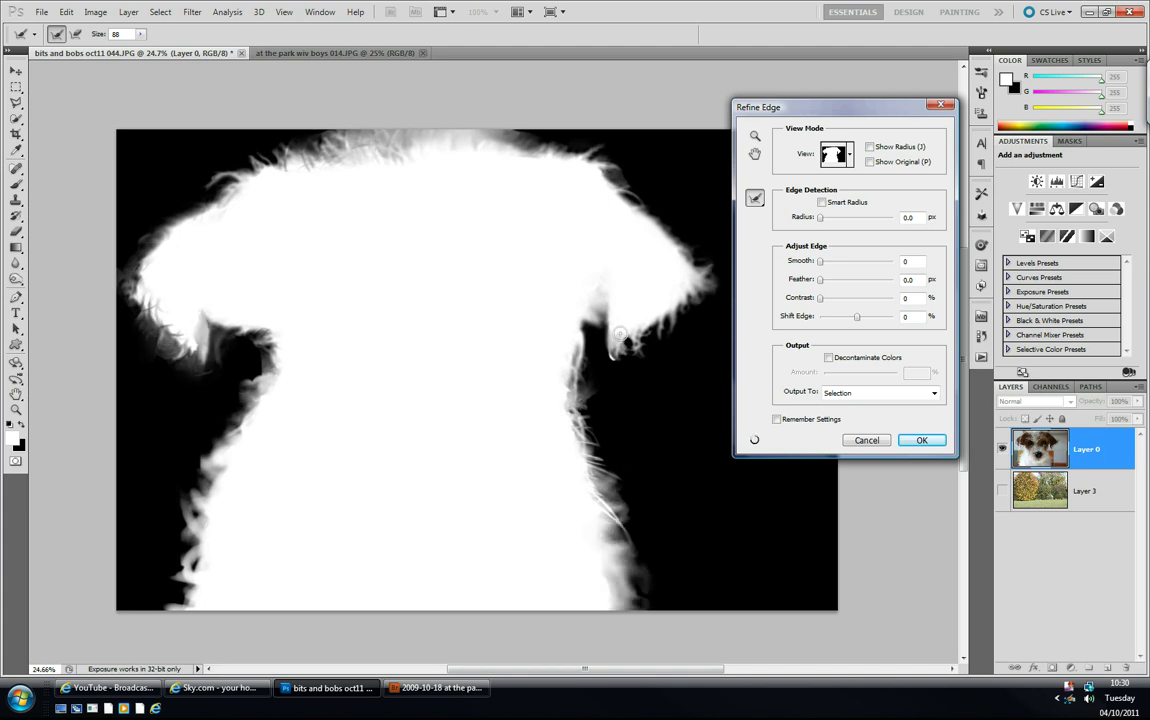
pyautogui.moveTo(620, 338)
pyautogui.mouseDown()
pyautogui.moveTo(640, 361)
pyautogui.moveTo(628, 329)
pyautogui.moveTo(682, 304)
pyautogui.mouseUp()
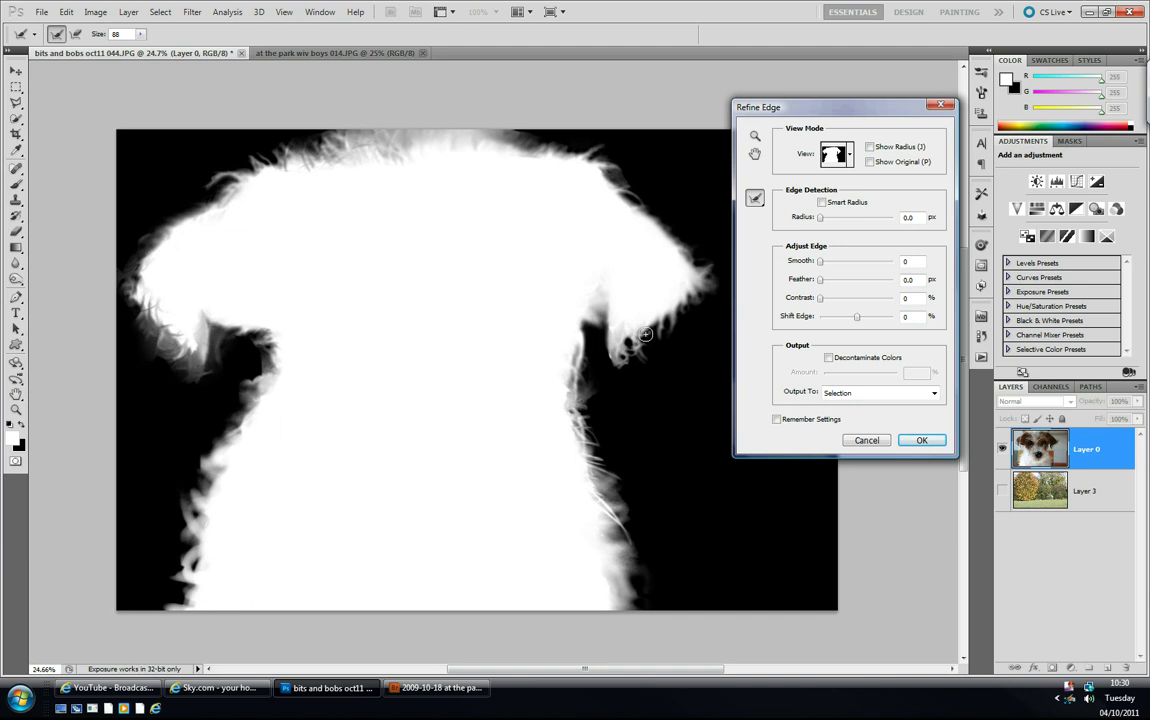
pyautogui.moveTo(198, 452)
pyautogui.mouseDown()
pyautogui.moveTo(178, 465)
pyautogui.moveTo(254, 465)
pyautogui.mouseUp()
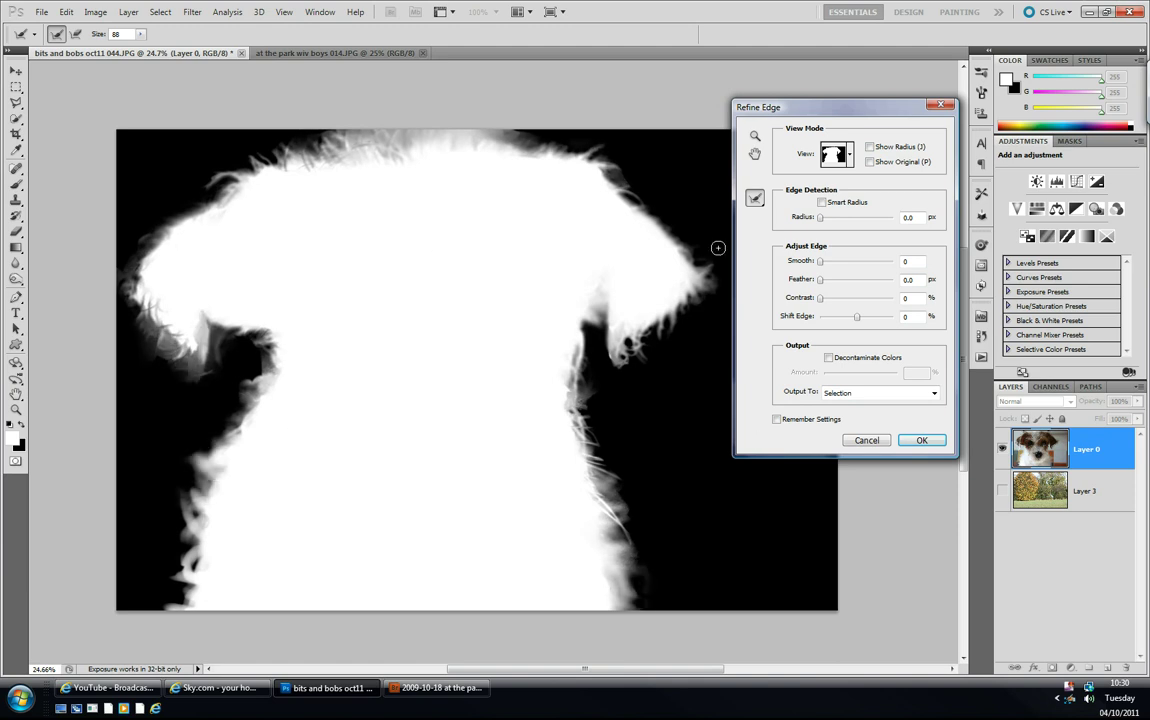
pyautogui.moveTo(857, 109); pyautogui.dragTo(644, 160)
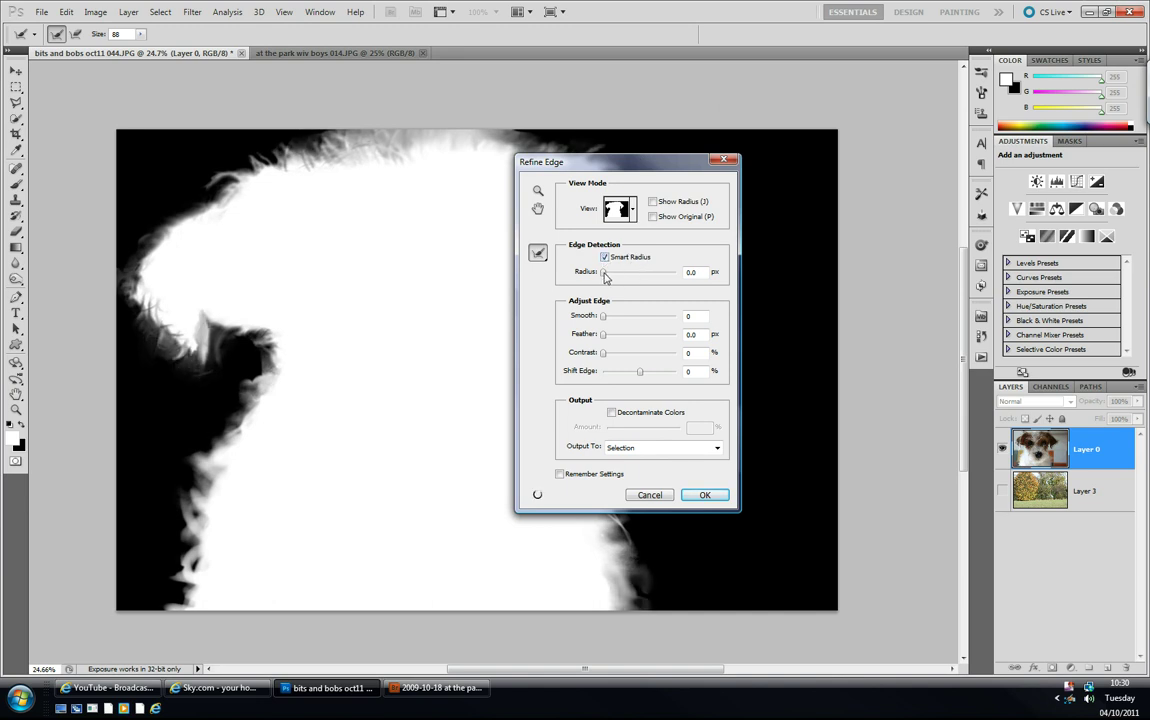
# Set Radius to 9.9 px, Decontaminate Colors to 80%, and output to New Layer with Layer Mask.
pyautogui.moveTo(614, 275); pyautogui.dragTo(633, 275)
pyautogui.moveTo(665, 166); pyautogui.dragTo(876, 163)
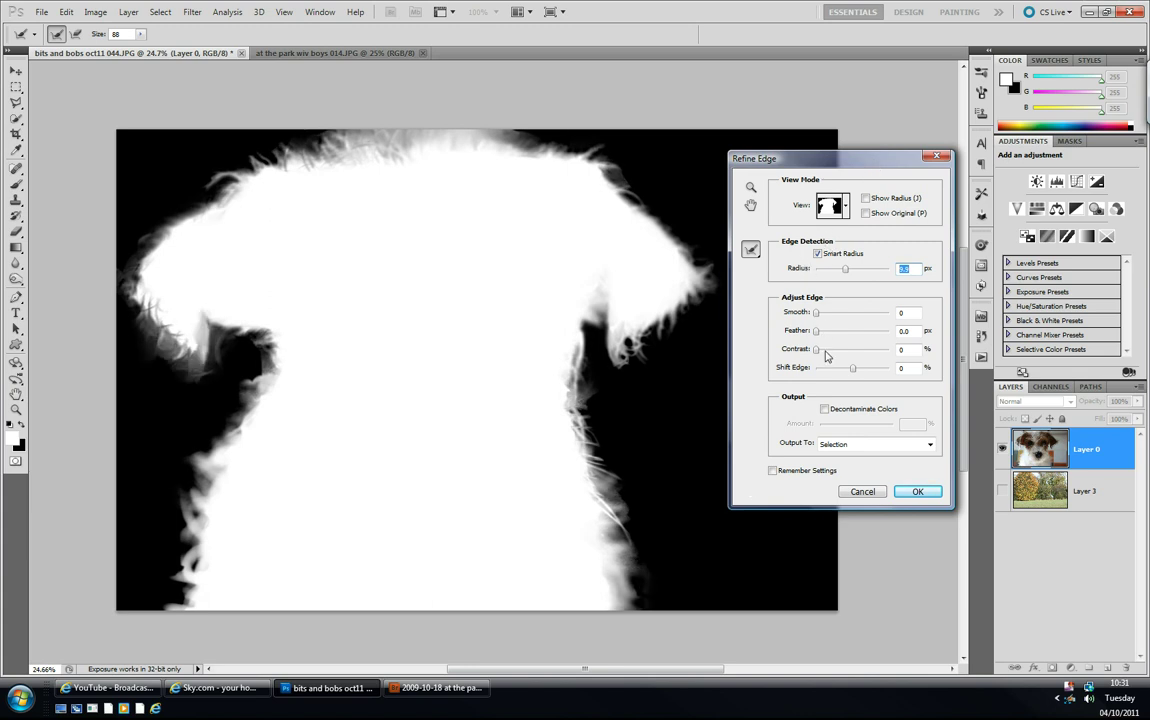
pyautogui.click(825, 410)
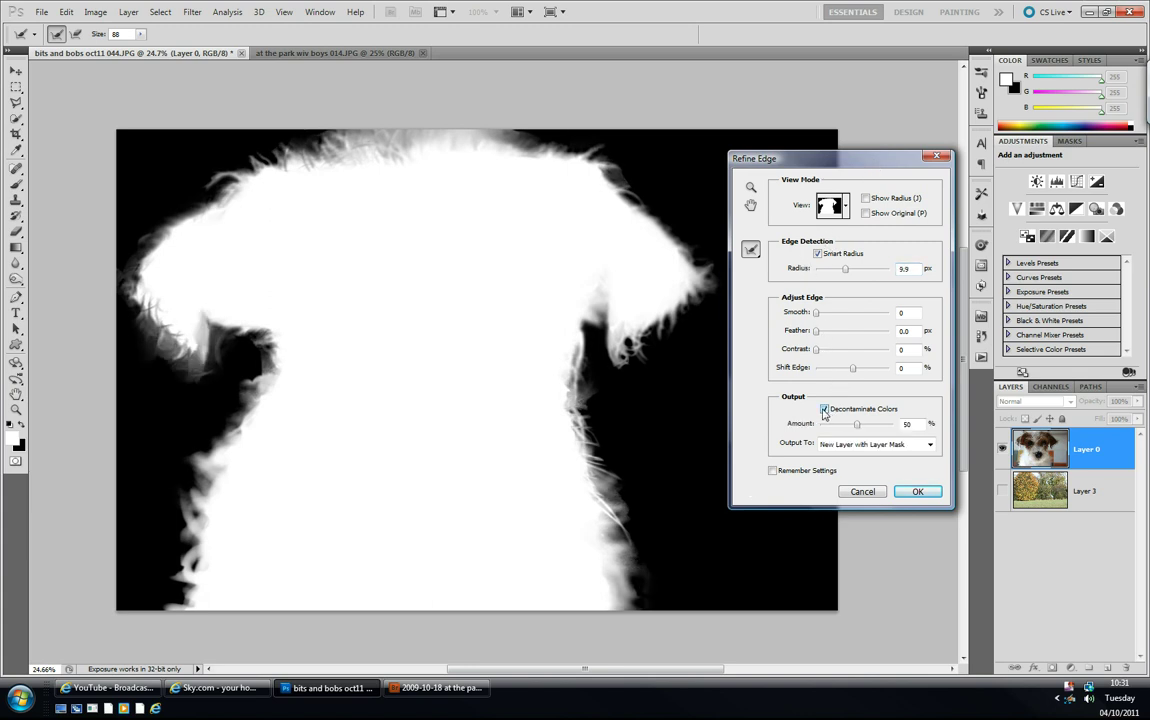
pyautogui.moveTo(857, 425); pyautogui.dragTo(871, 426)
pyautogui.click(895, 448)
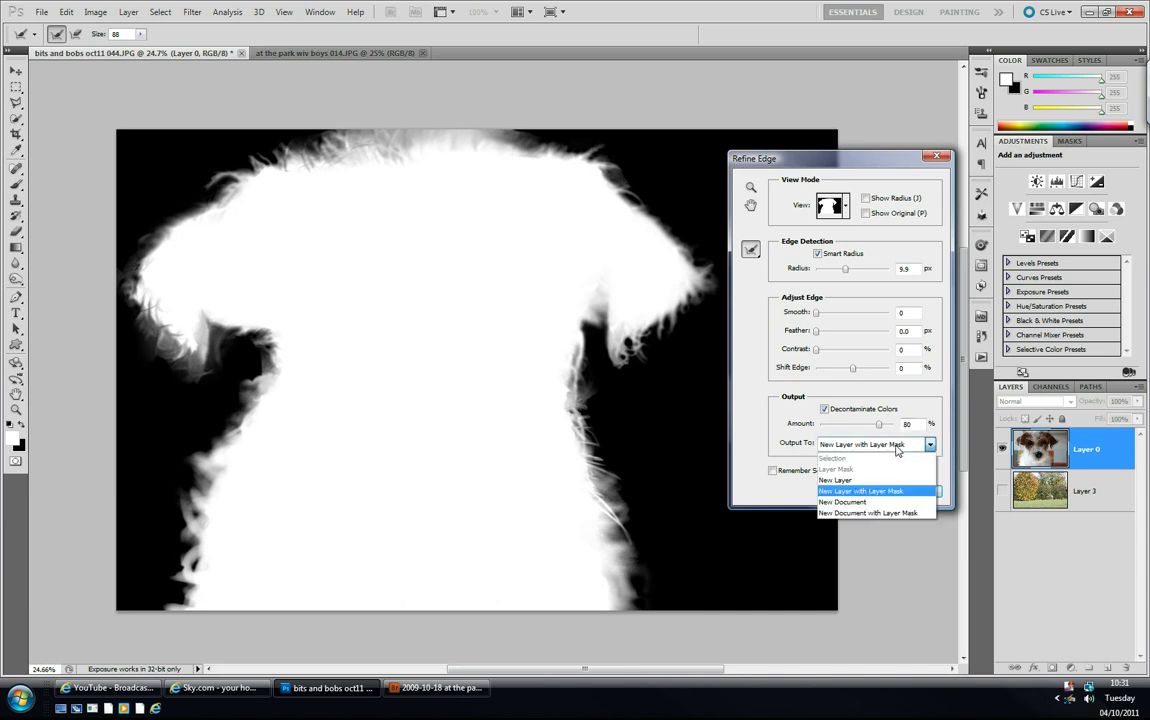
pyautogui.click(847, 491)
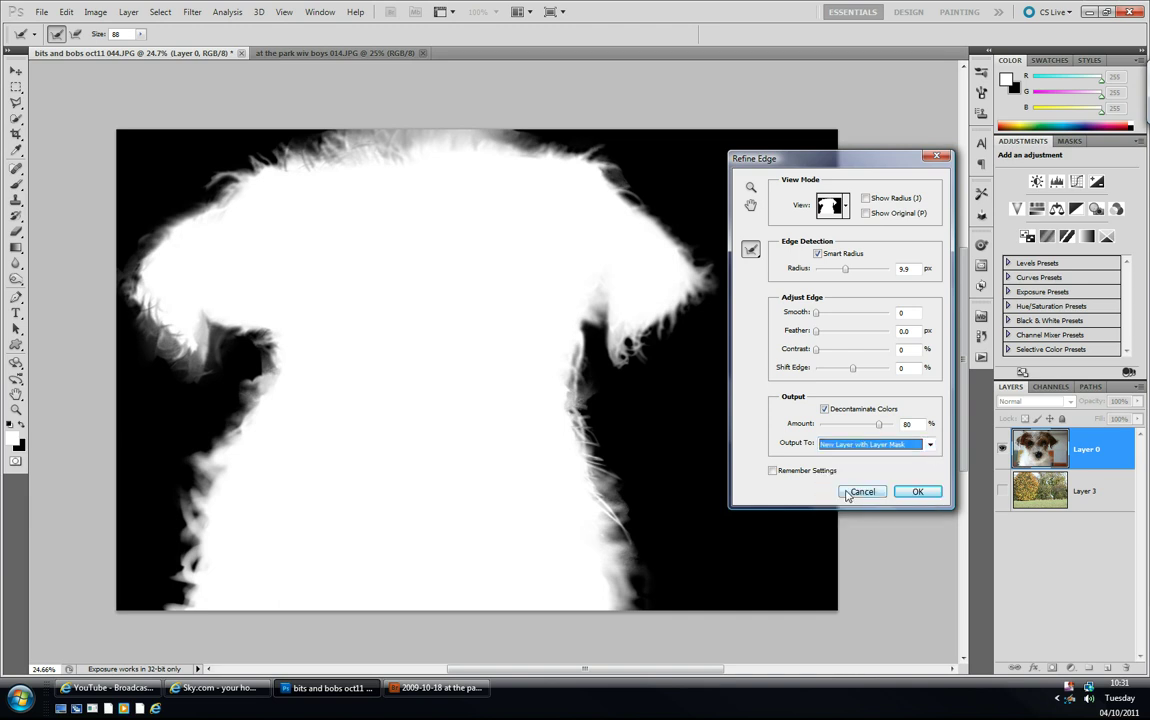
# Apply the refinement, creating a masked Layer 0 copy with the dog on transparency.
pyautogui.click(918, 493)
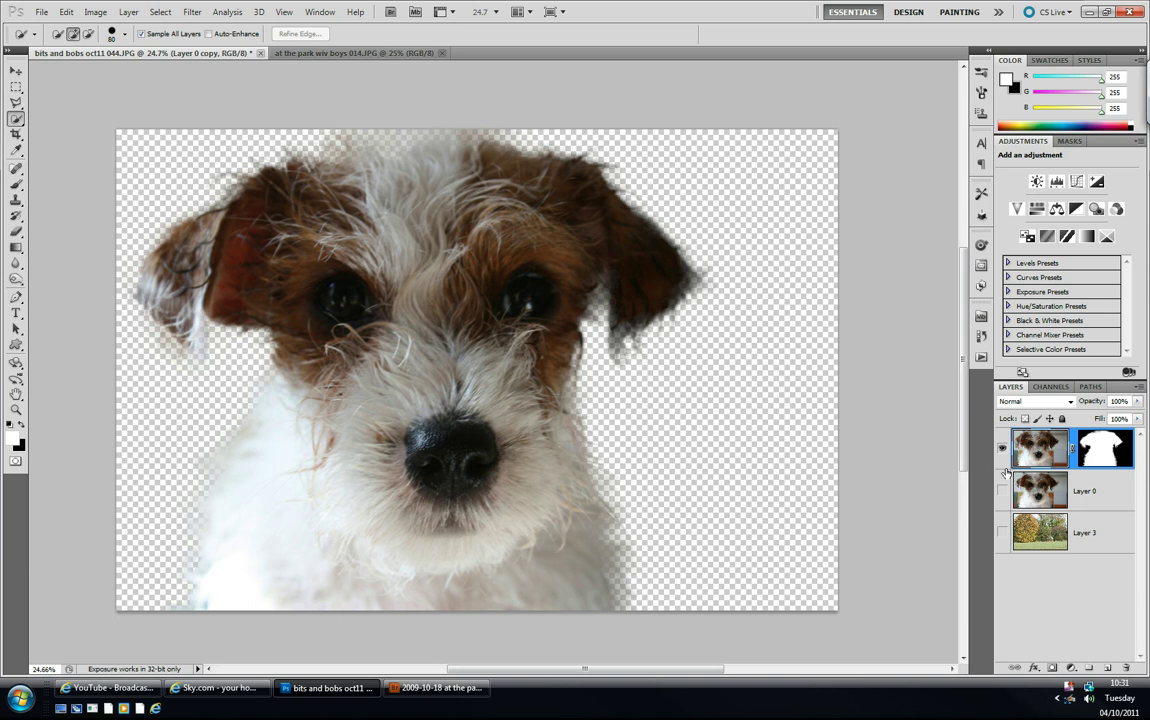
# Move the park photo's Layer 3 above Layer 0 and make it visible.
pyautogui.moveTo(1085, 535); pyautogui.dragTo(985, 470)
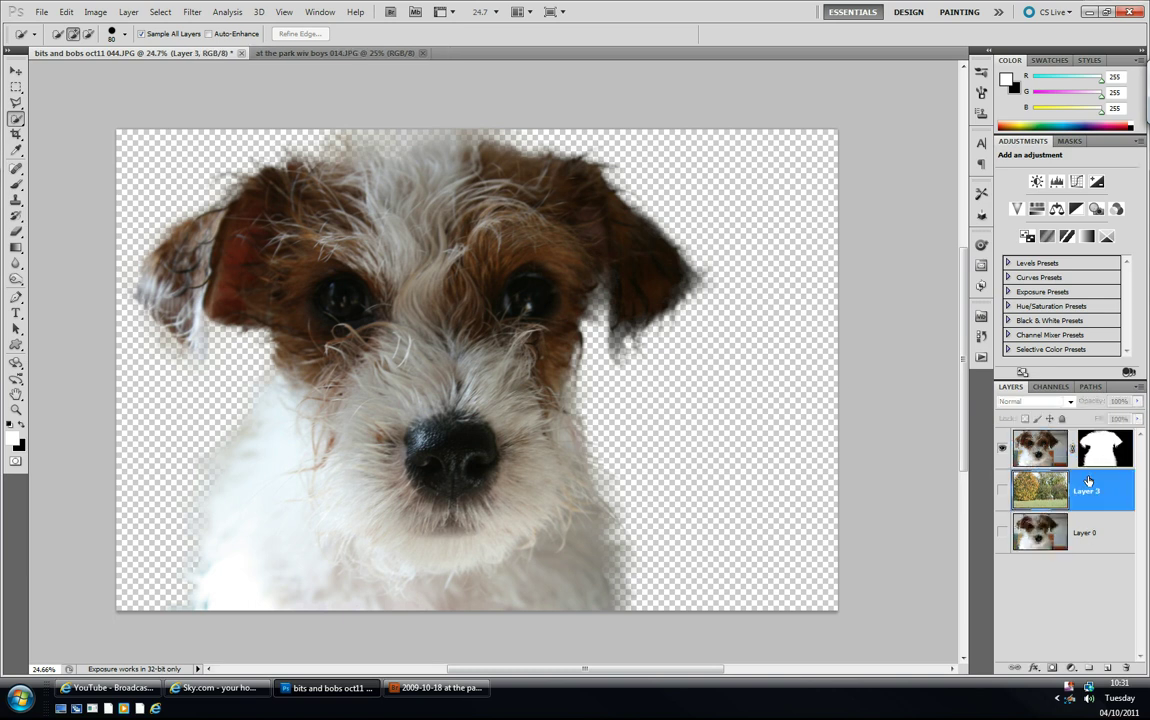
pyautogui.click(1002, 490)
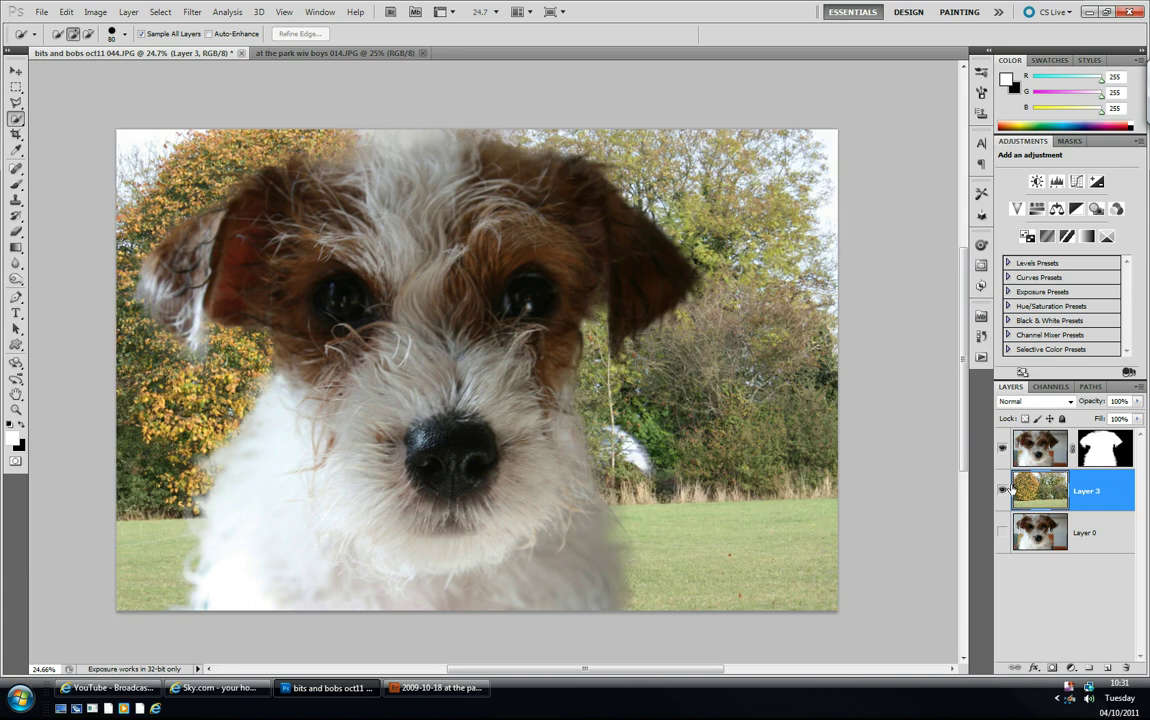